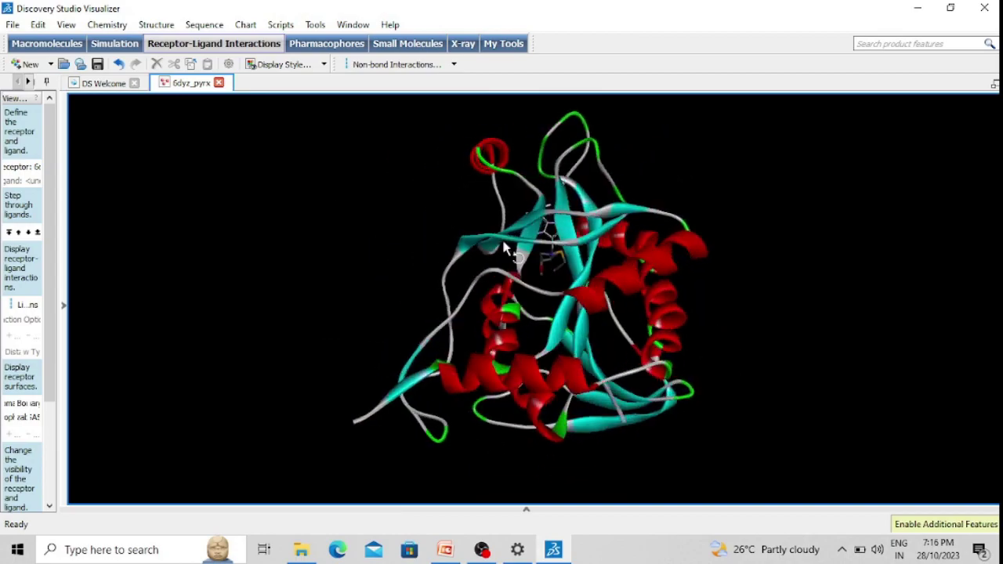
pyautogui.moveTo(311, 246); pyautogui.dragTo(576, 384)
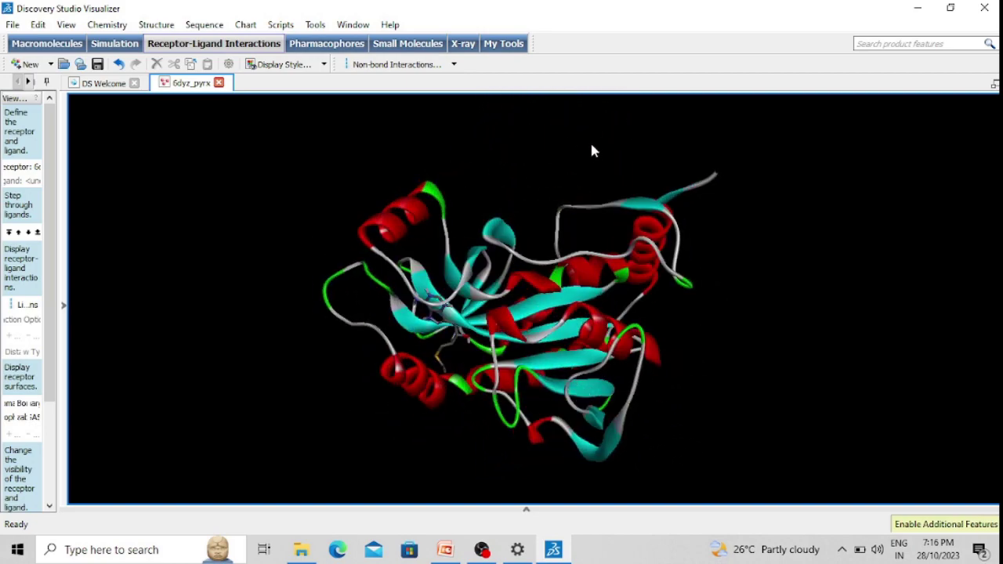
pyautogui.moveTo(591, 150); pyautogui.dragTo(362, 412)
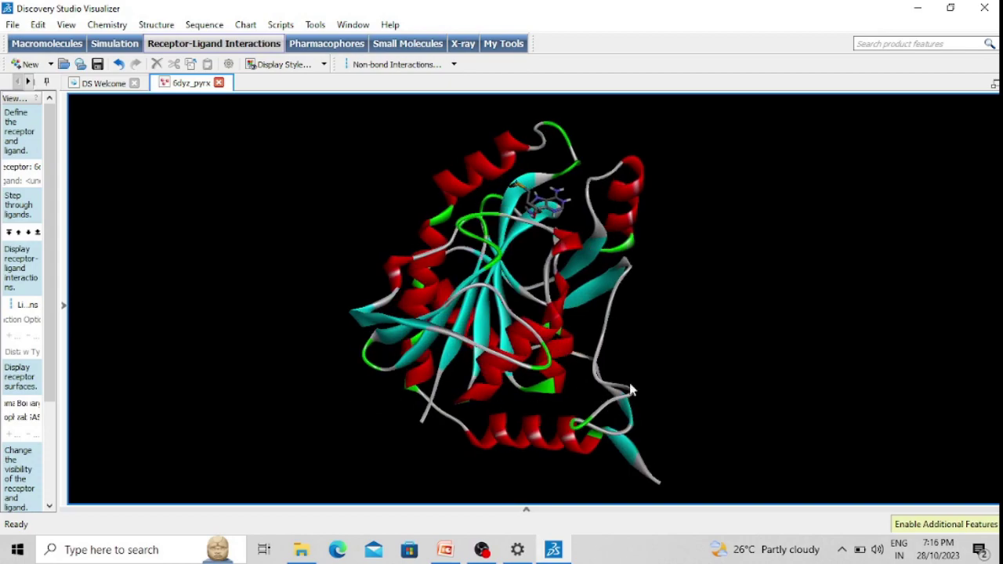
pyautogui.moveTo(631, 389); pyautogui.dragTo(715, 324)
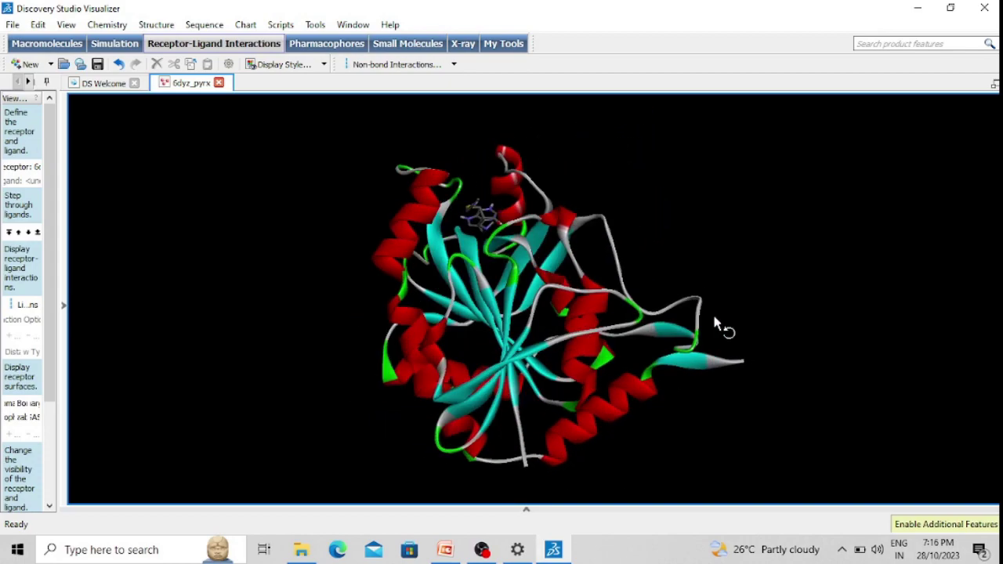
pyautogui.moveTo(337, 217); pyautogui.dragTo(528, 362)
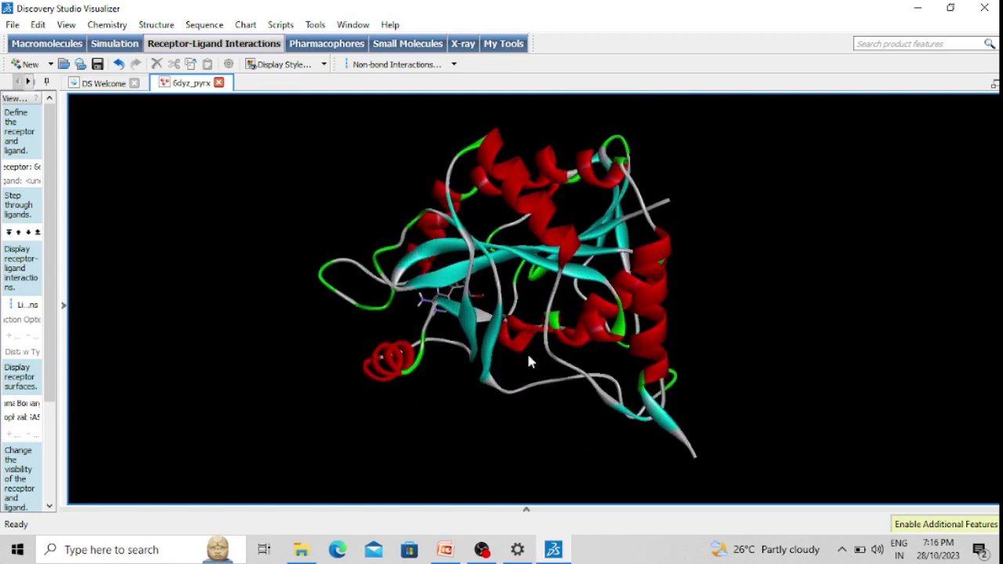
pyautogui.moveTo(641, 141); pyautogui.dragTo(443, 372)
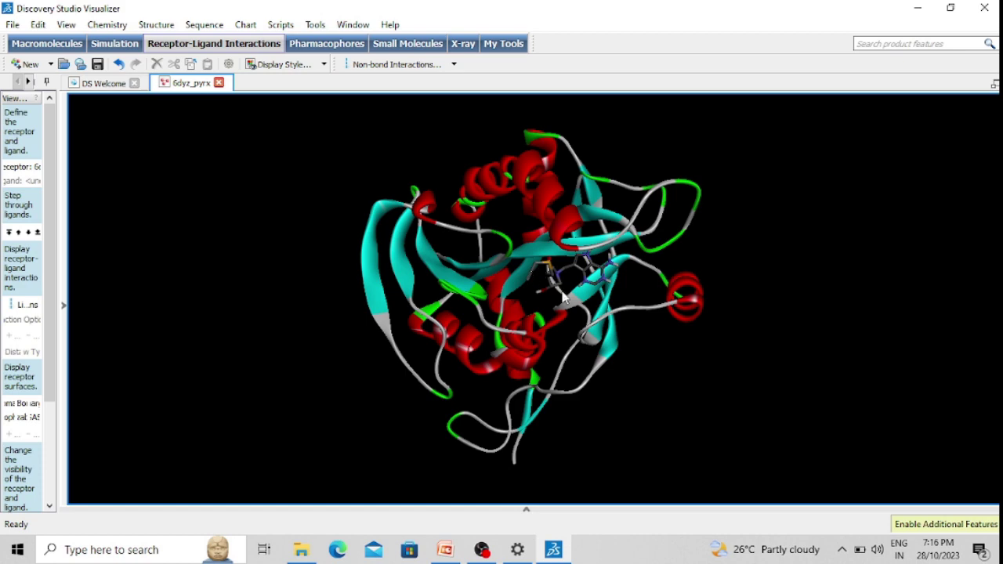
pyautogui.moveTo(529, 300); pyautogui.dragTo(591, 251)
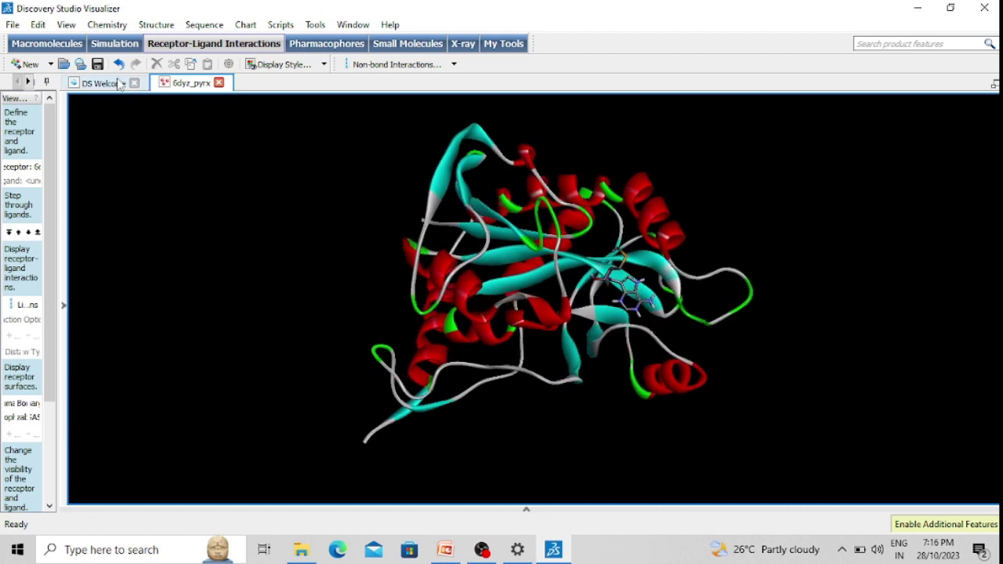
# Show the 6dyz_pyrx Hierarchy tree from the View menu and rotate the complex to inspect it
pyautogui.click(70, 26)
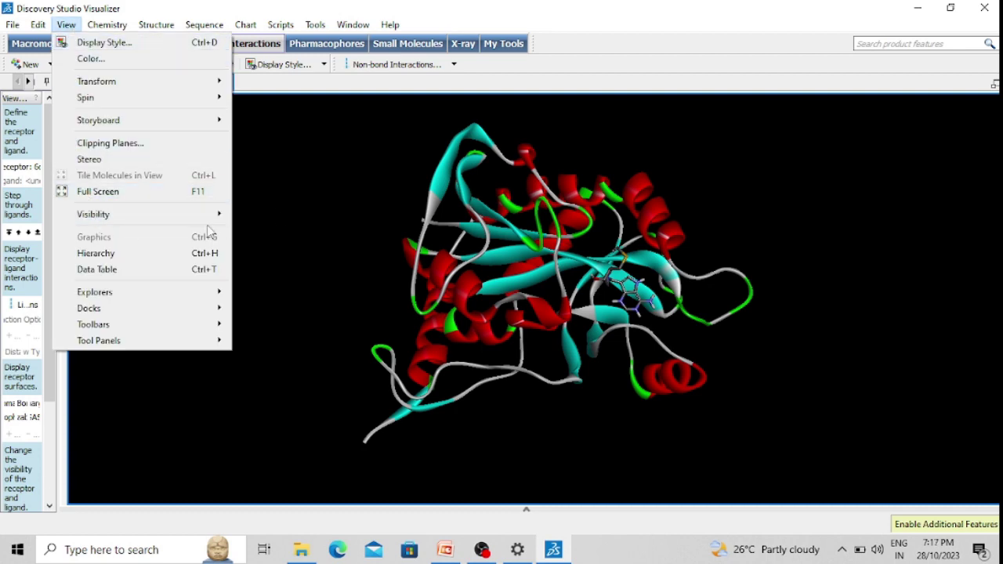
pyautogui.click(107, 255)
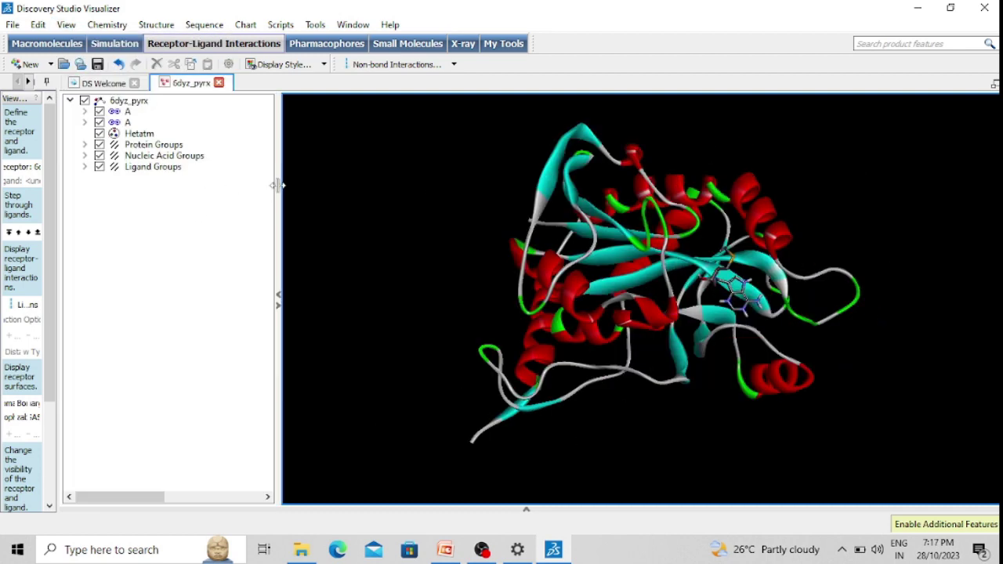
pyautogui.moveTo(547, 228); pyautogui.dragTo(399, 396)
pyautogui.moveTo(396, 241); pyautogui.dragTo(595, 266)
pyautogui.moveTo(421, 238); pyautogui.dragTo(292, 278)
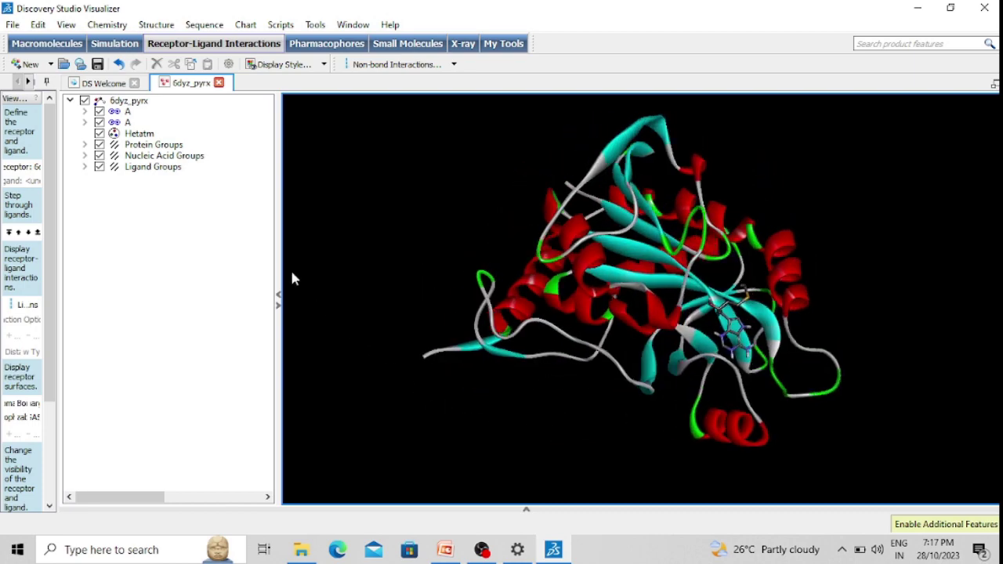
# Expand chain A in the Hierarchy and select ALA9, rotating the model to locate it
pyautogui.click(85, 112)
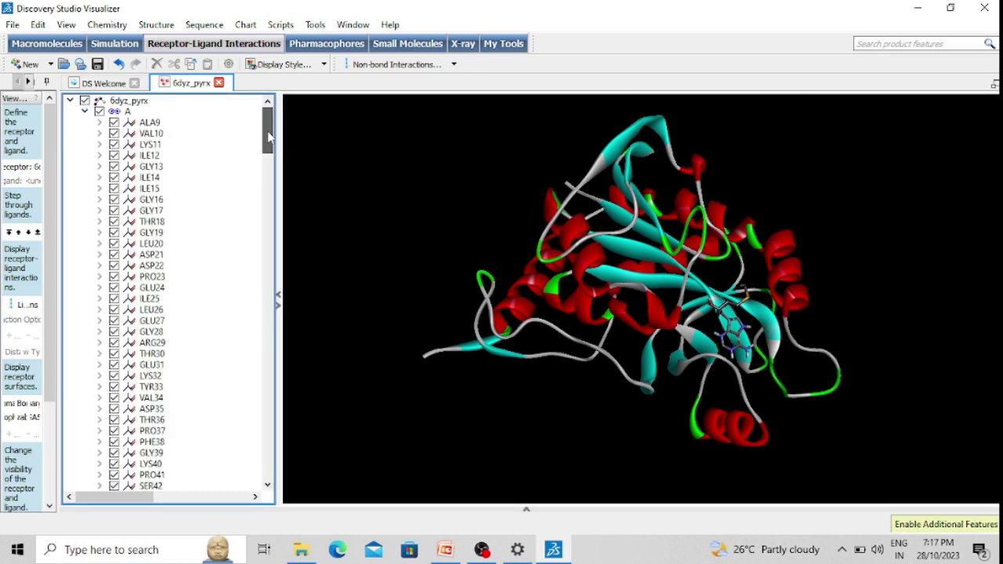
pyautogui.moveTo(428, 164); pyautogui.dragTo(508, 351)
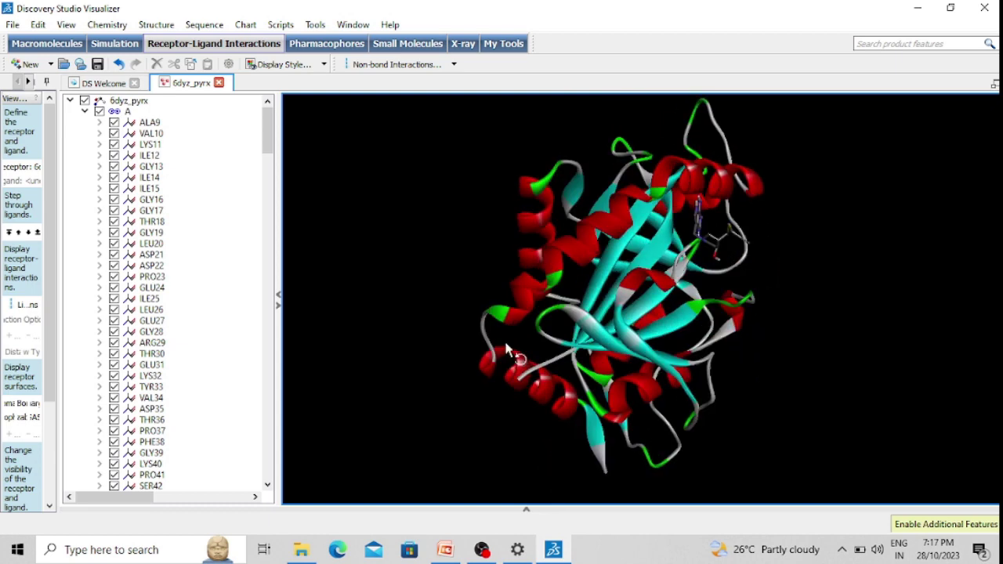
pyautogui.click(152, 123)
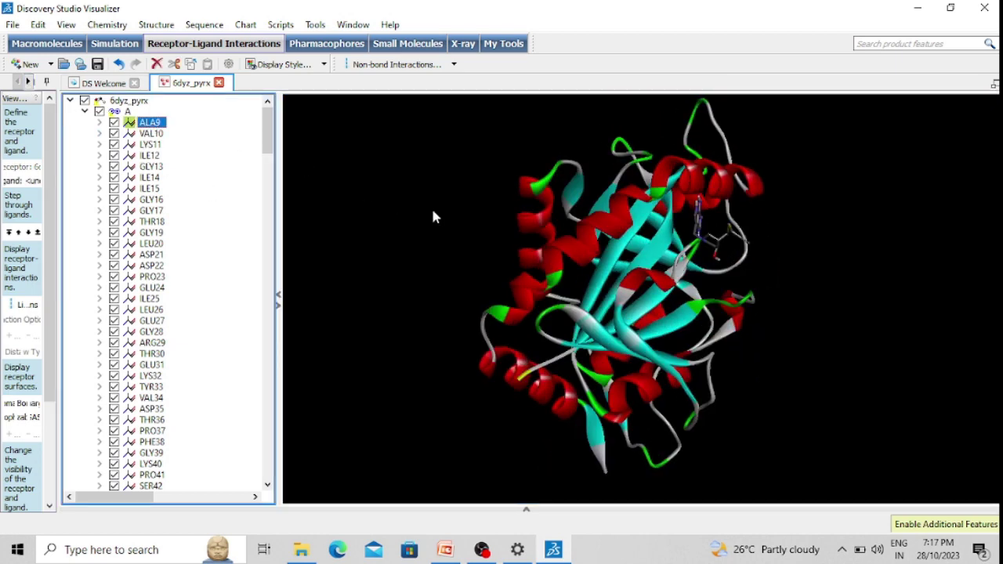
pyautogui.moveTo(433, 218); pyautogui.dragTo(498, 392)
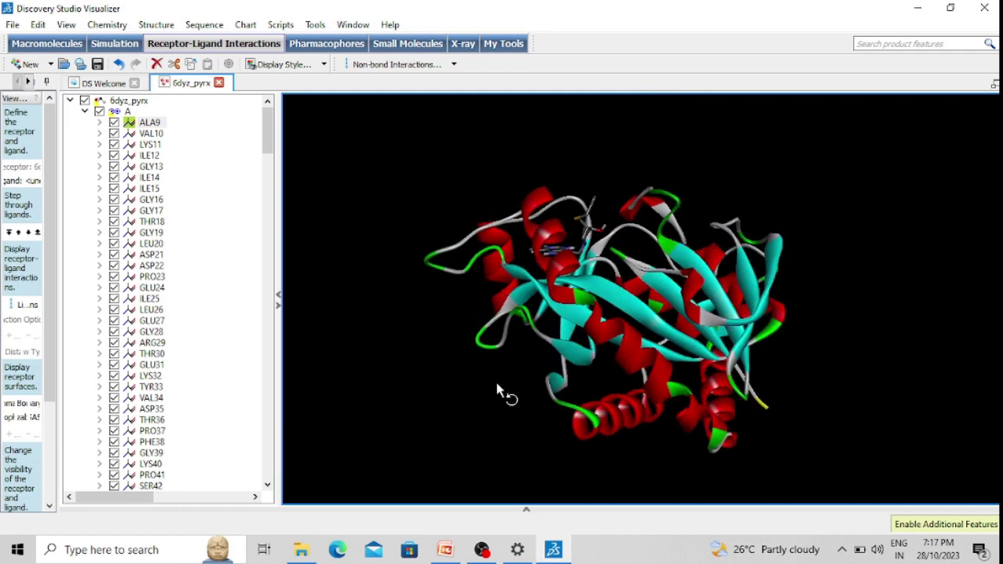
pyautogui.moveTo(584, 200); pyautogui.dragTo(704, 411)
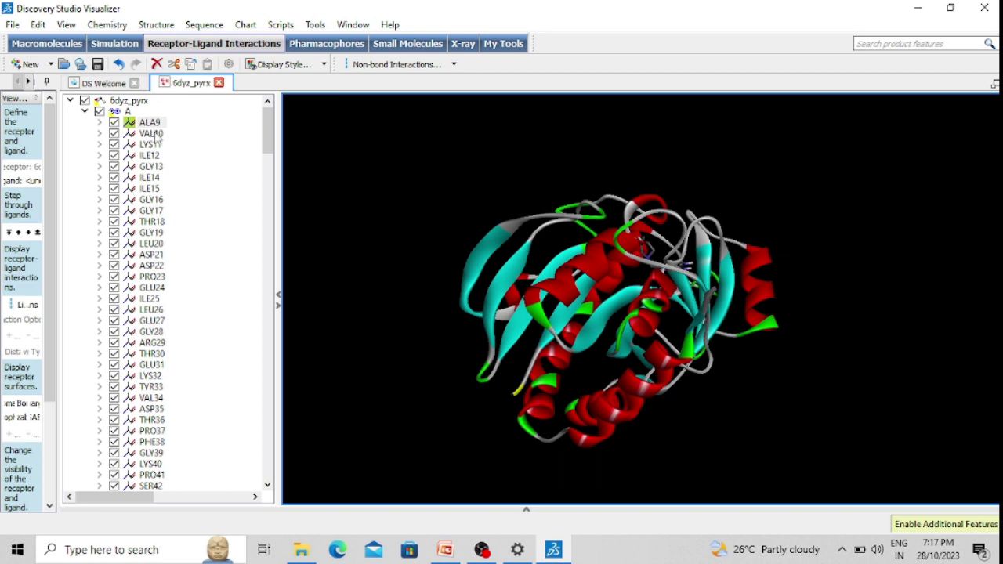
# Select residue VAL10 and zoom in and rotate to find it in the model
pyautogui.click(153, 134)
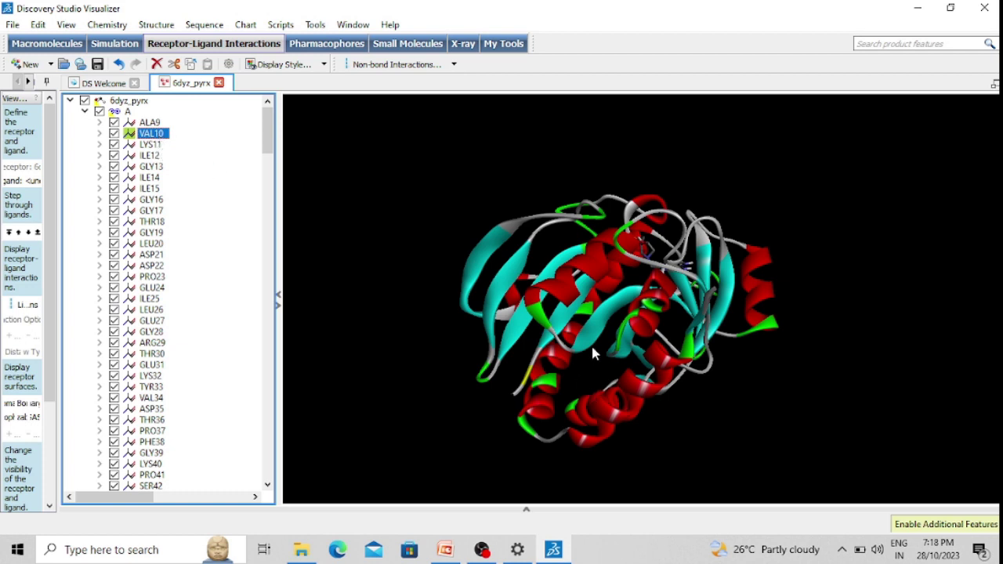
pyautogui.scroll(5, 592, 355)
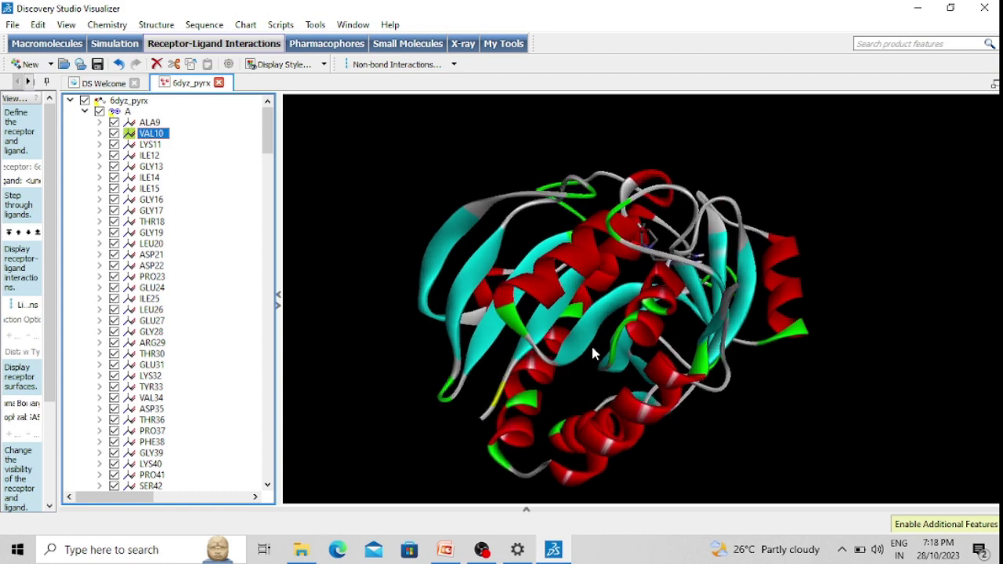
pyautogui.scroll(3, 593, 355)
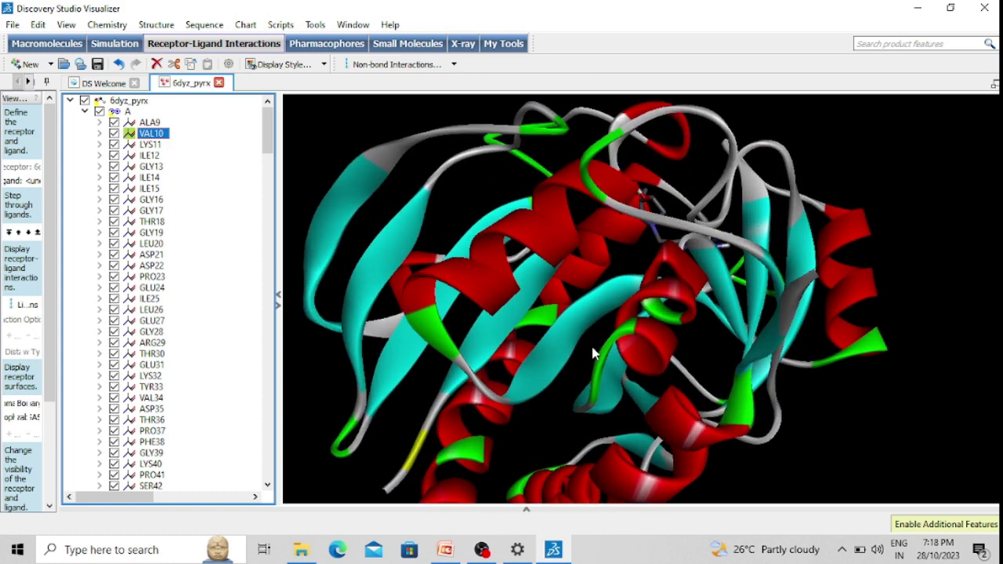
pyautogui.moveTo(482, 407)
pyautogui.mouseDown()
pyautogui.moveTo(470, 426)
pyautogui.moveTo(475, 398)
pyautogui.mouseUp()
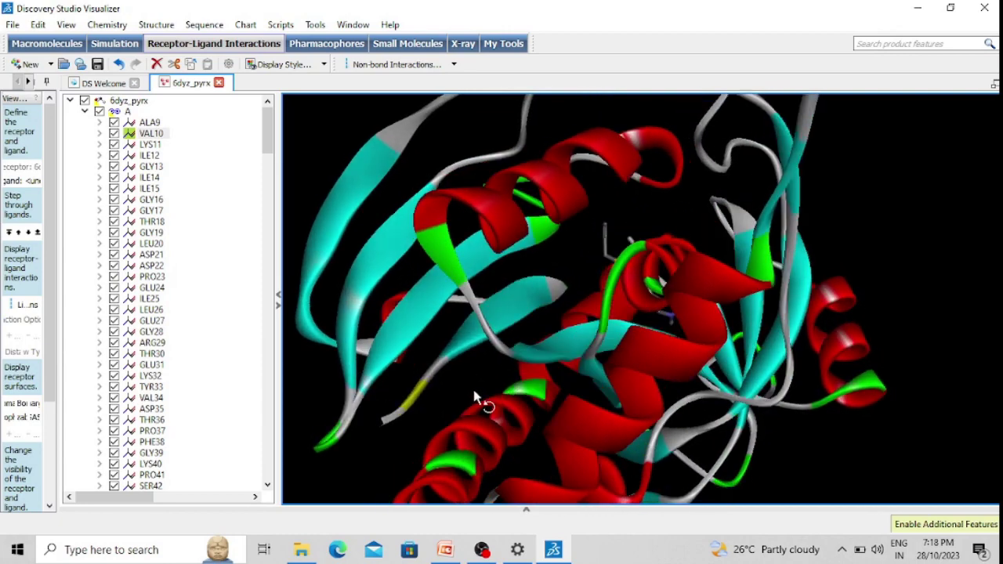
# Select residue LYS11 and rotate and zoom the view to locate it
pyautogui.click(153, 145)
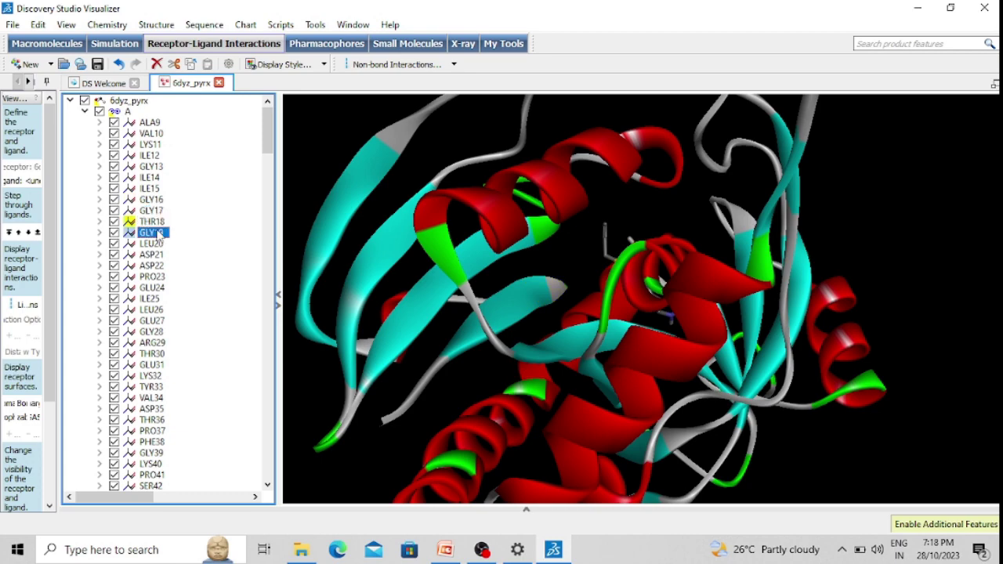
pyautogui.moveTo(465, 275); pyautogui.dragTo(672, 402)
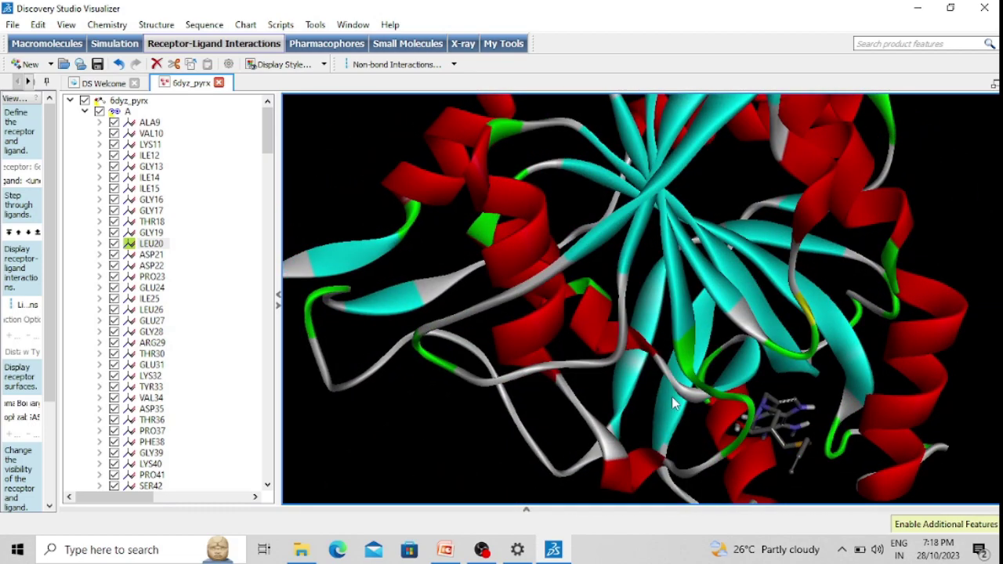
pyautogui.scroll(-2, 672, 402)
pyautogui.scroll(-3, 672, 402)
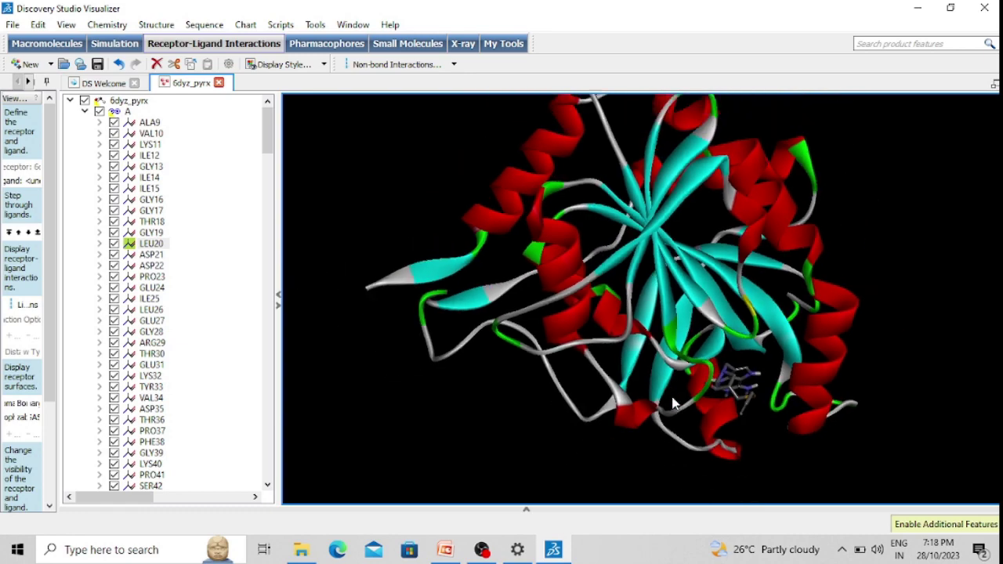
pyautogui.moveTo(900, 277); pyautogui.dragTo(612, 375)
# Switch the whole complex to the line display style and rotate it to inspect it
pyautogui.click(324, 65)
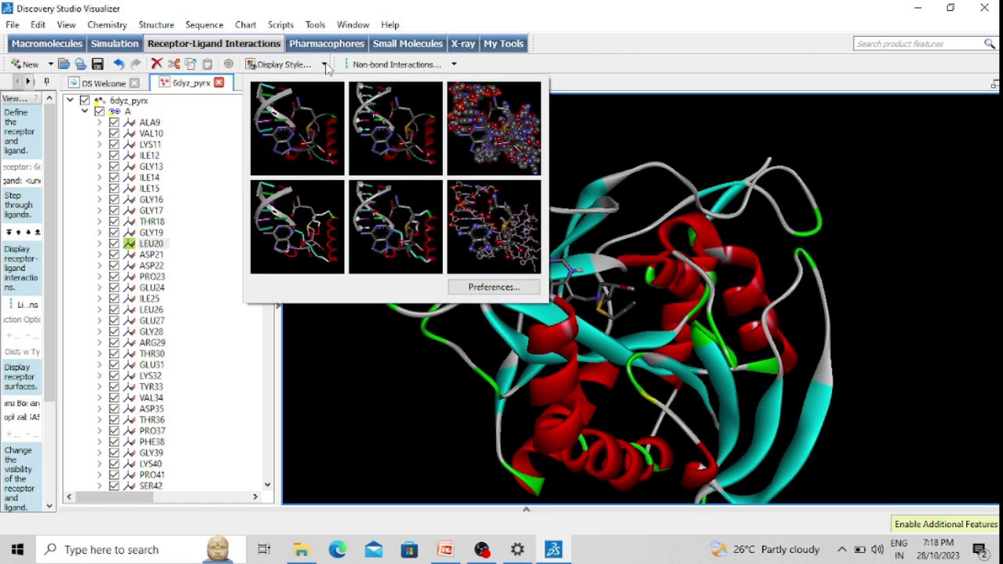
pyautogui.click(488, 224)
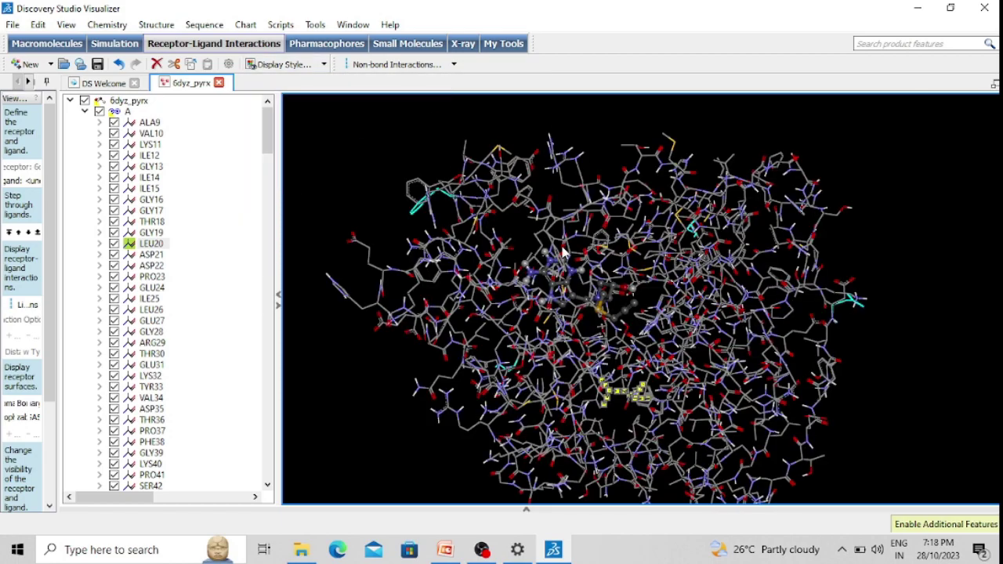
pyautogui.moveTo(574, 247); pyautogui.dragTo(820, 341)
pyautogui.moveTo(332, 126); pyautogui.dragTo(332, 239)
pyautogui.moveTo(846, 437); pyautogui.dragTo(376, 261)
pyautogui.click(149, 123)
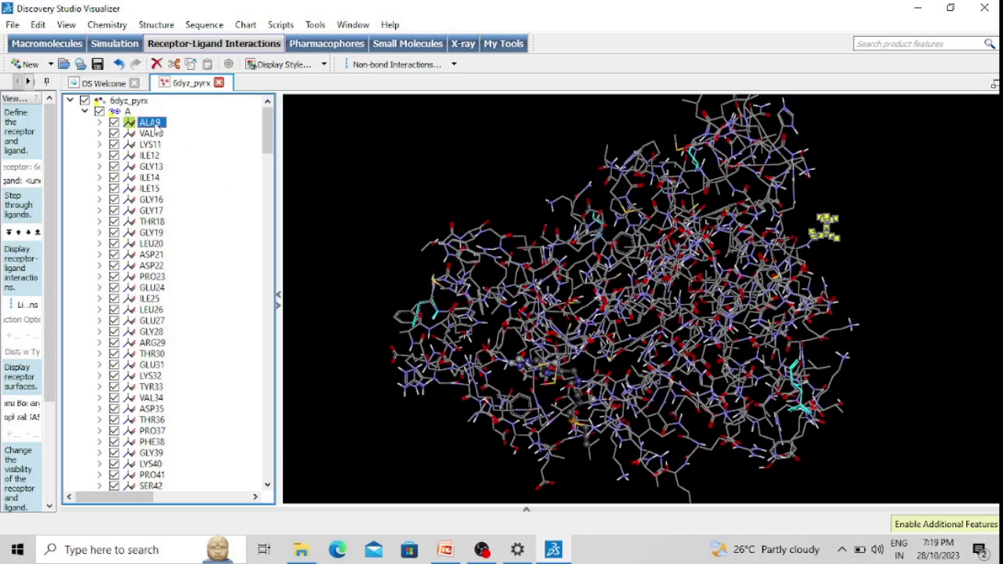
pyautogui.moveTo(833, 280); pyautogui.dragTo(592, 349)
pyautogui.click(437, 379)
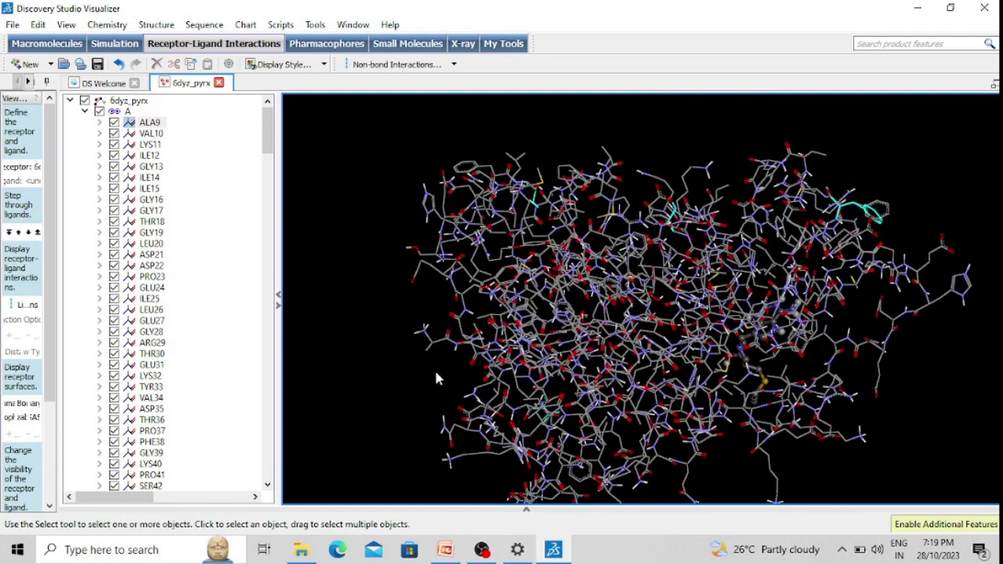
pyautogui.scroll(4, 437, 379)
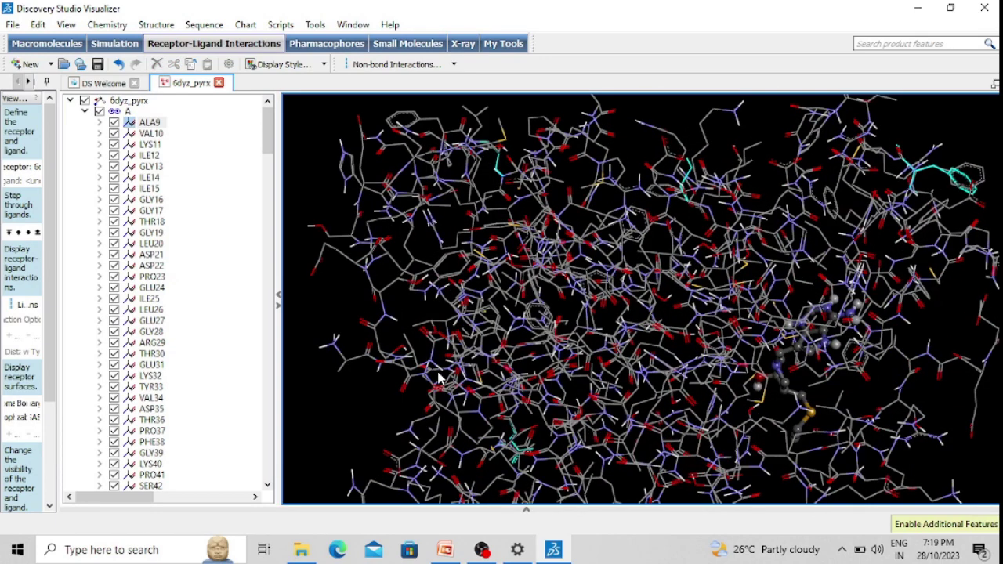
pyautogui.moveTo(364, 396); pyautogui.dragTo(374, 377)
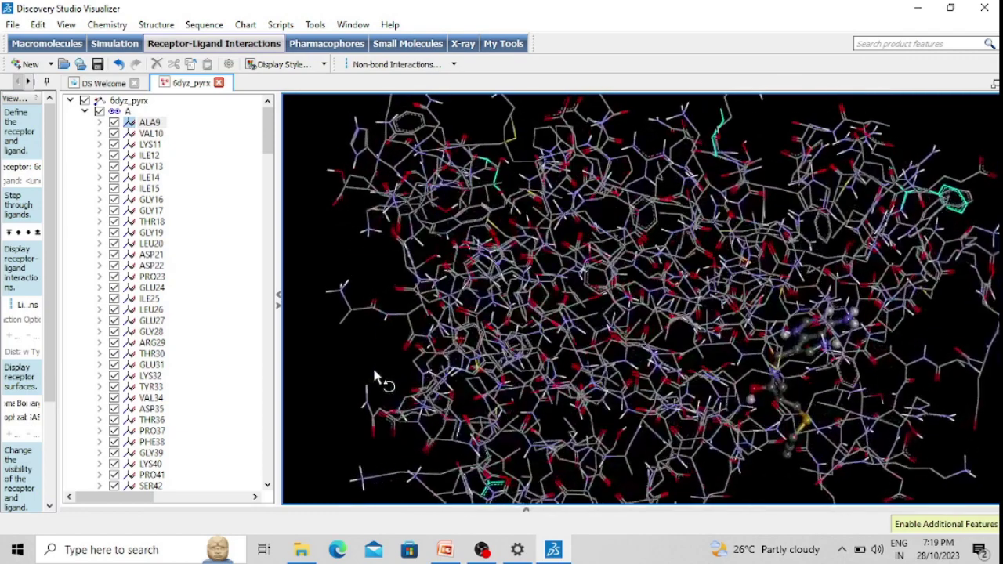
pyautogui.click(150, 123)
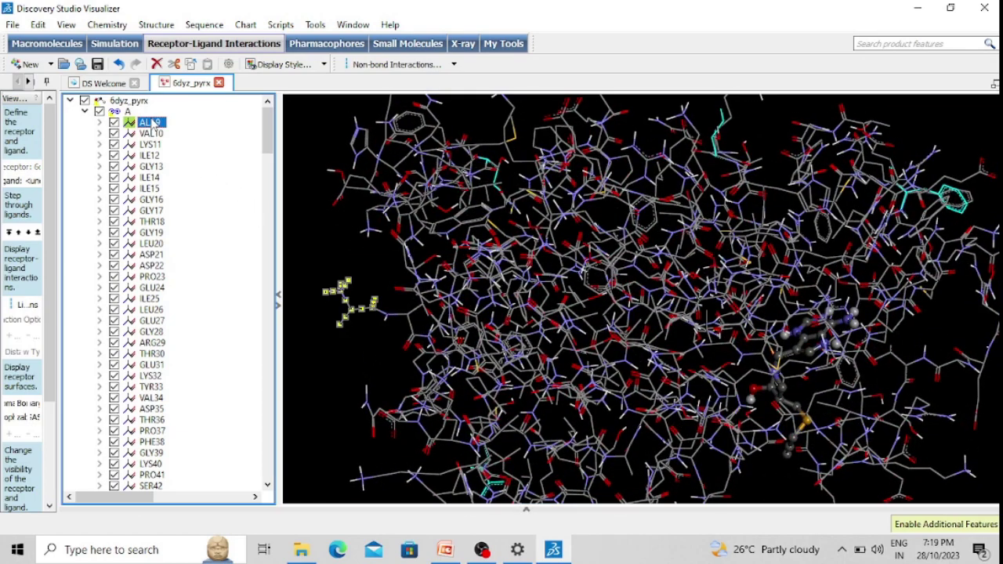
pyautogui.click(351, 325)
pyautogui.moveTo(358, 291)
pyautogui.mouseDown(button='right')
pyautogui.moveTo(373, 292)
pyautogui.moveTo(358, 287)
pyautogui.mouseUp(button='right')
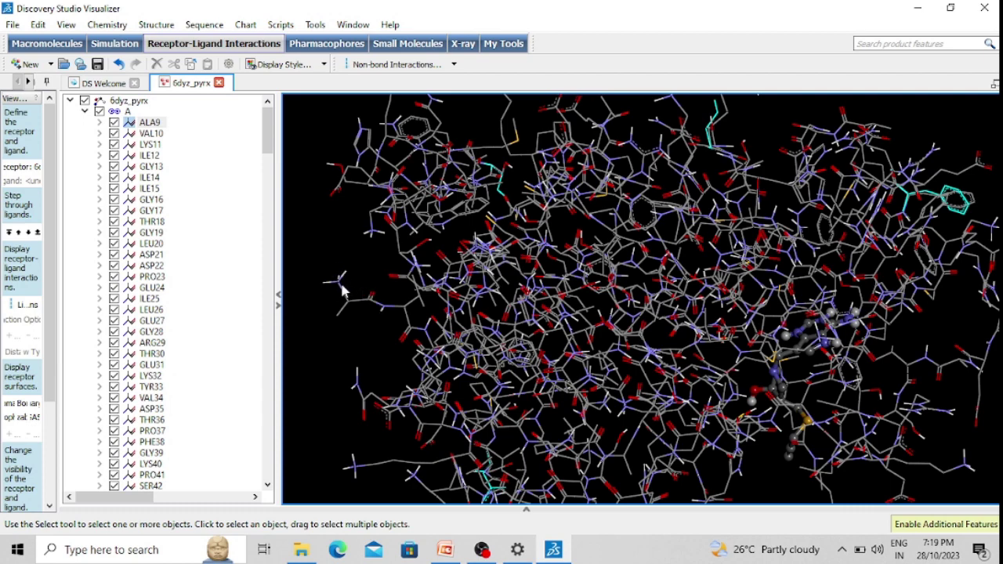
pyautogui.moveTo(342, 290); pyautogui.dragTo(380, 356, button='right')
pyautogui.click(151, 134)
pyautogui.click(380, 356)
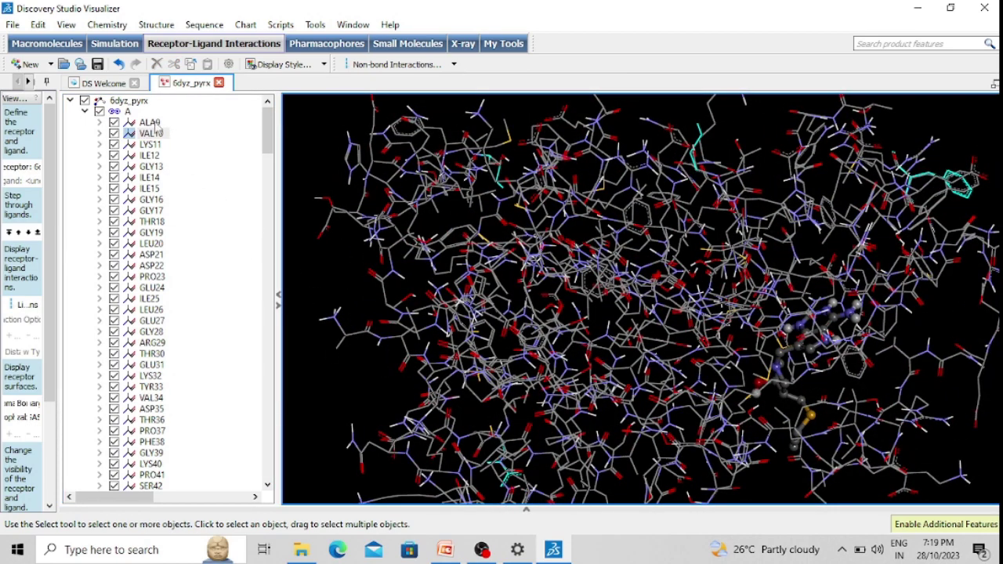
pyautogui.click(149, 123)
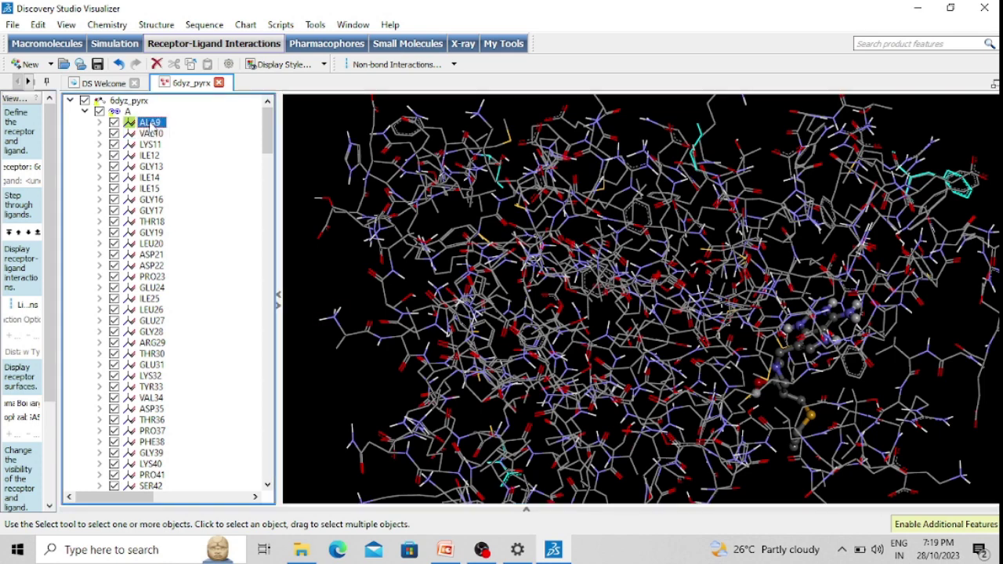
pyautogui.click(323, 65)
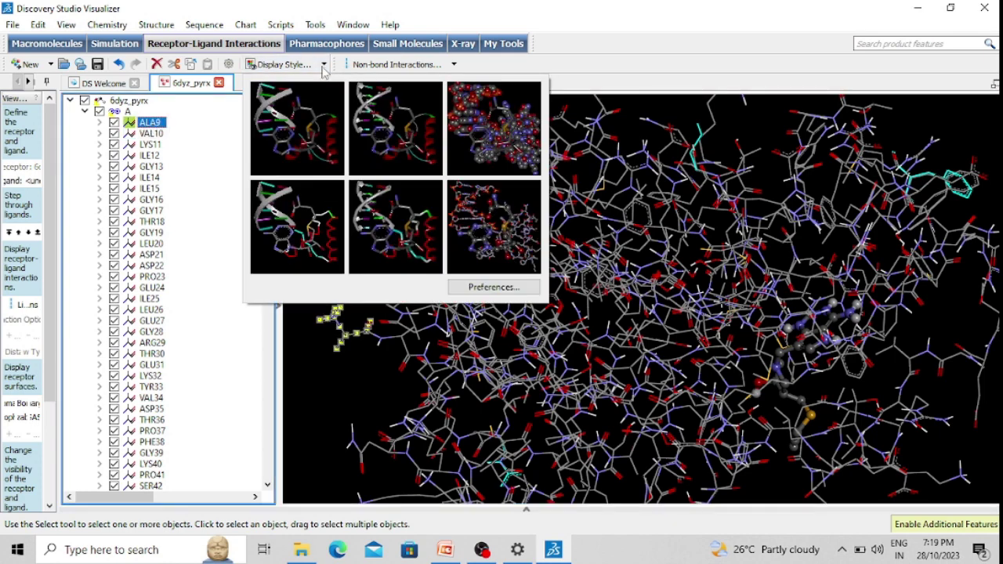
# Give residue ALA9 custom red (#ff0000) colouring in Display Style, then select VAL10
pyautogui.click(288, 66)
pyautogui.click(288, 66)
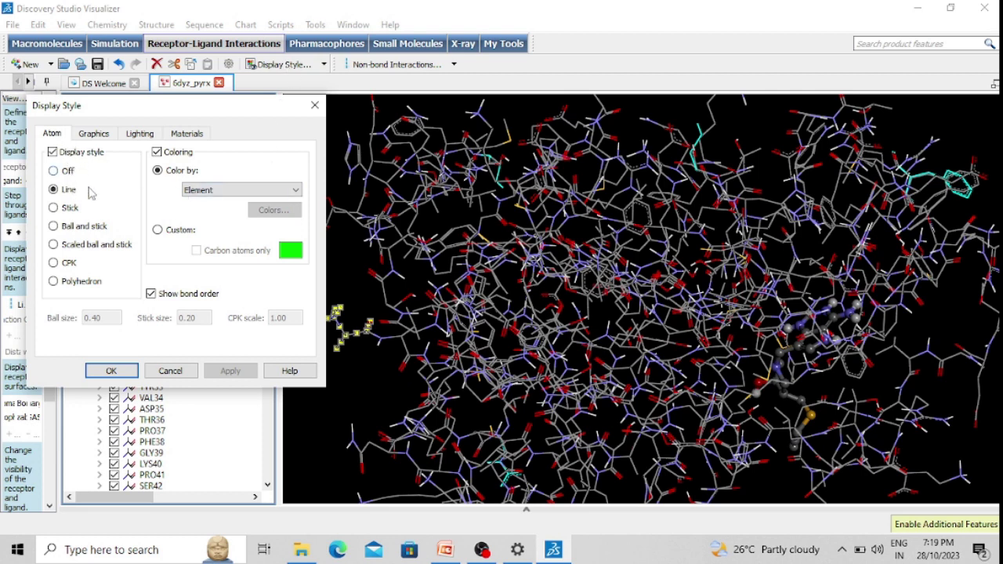
pyautogui.click(174, 232)
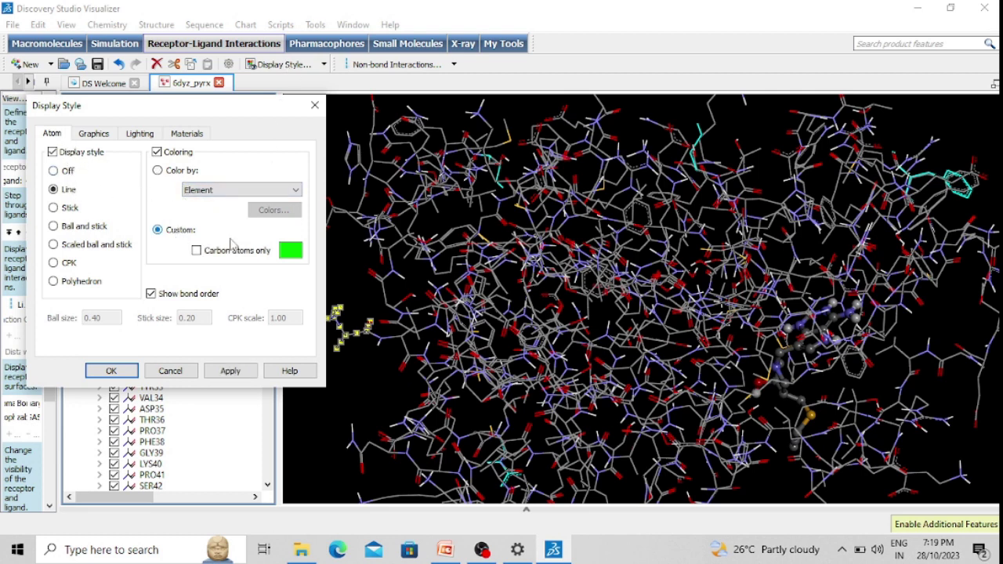
pyautogui.click(290, 250)
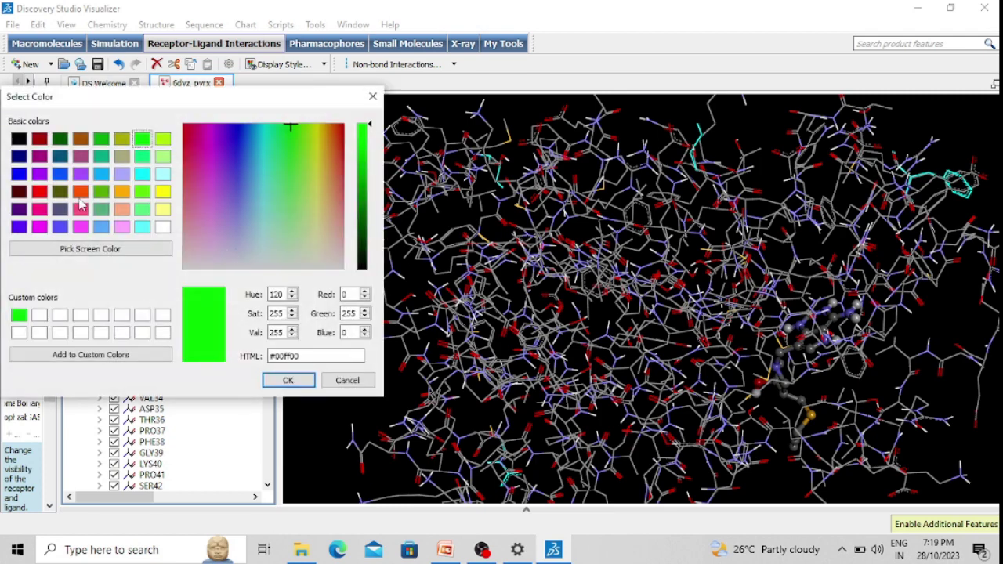
pyautogui.click(41, 193)
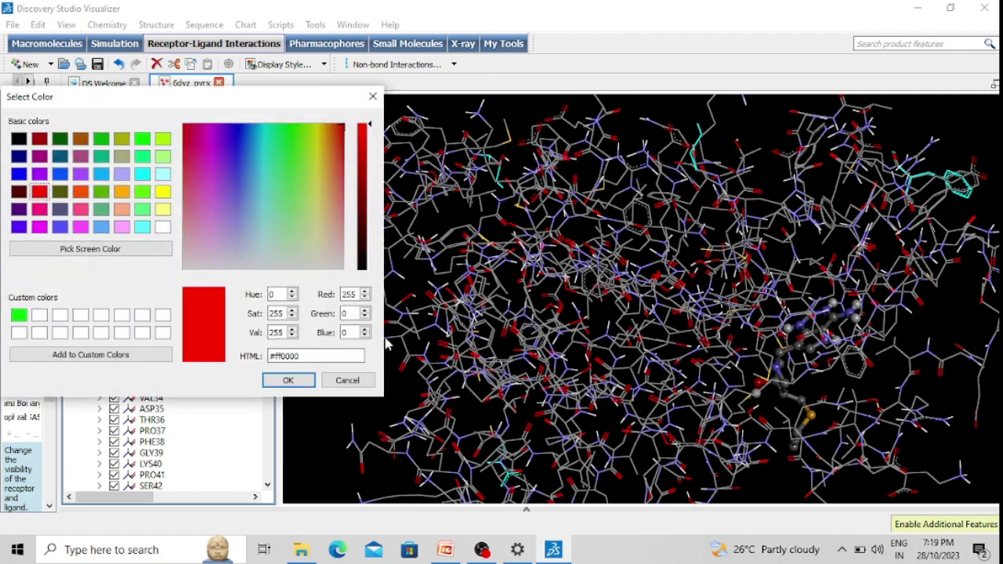
pyautogui.click(304, 384)
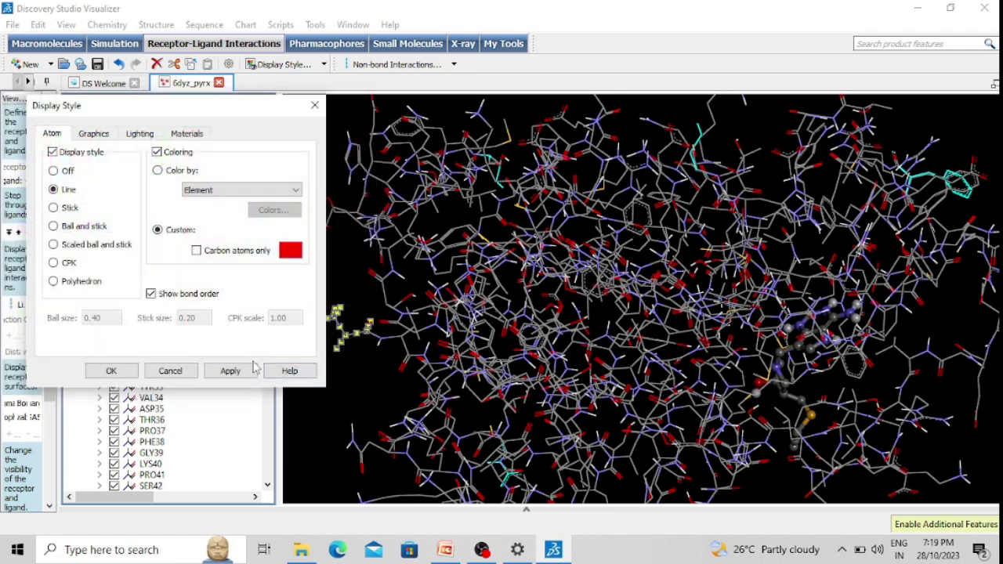
pyautogui.click(111, 371)
pyautogui.click(344, 365)
pyautogui.moveTo(352, 365)
pyautogui.mouseDown(button='middle')
pyautogui.moveTo(368, 380)
pyautogui.moveTo(361, 355)
pyautogui.mouseUp(button='middle')
pyautogui.click(153, 134)
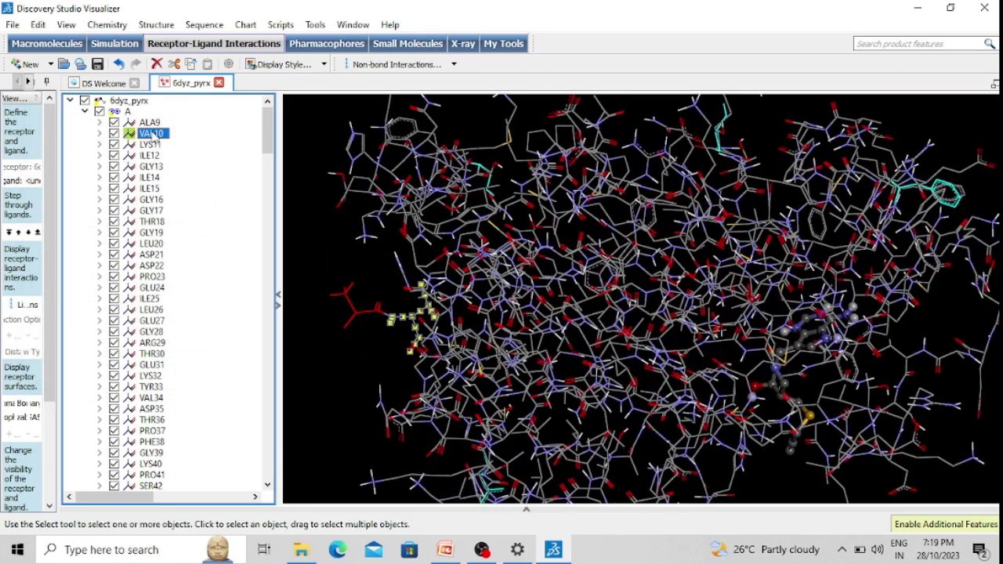
# Set residue VAL10's Display Style colouring to the custom green colour
pyautogui.click(270, 64)
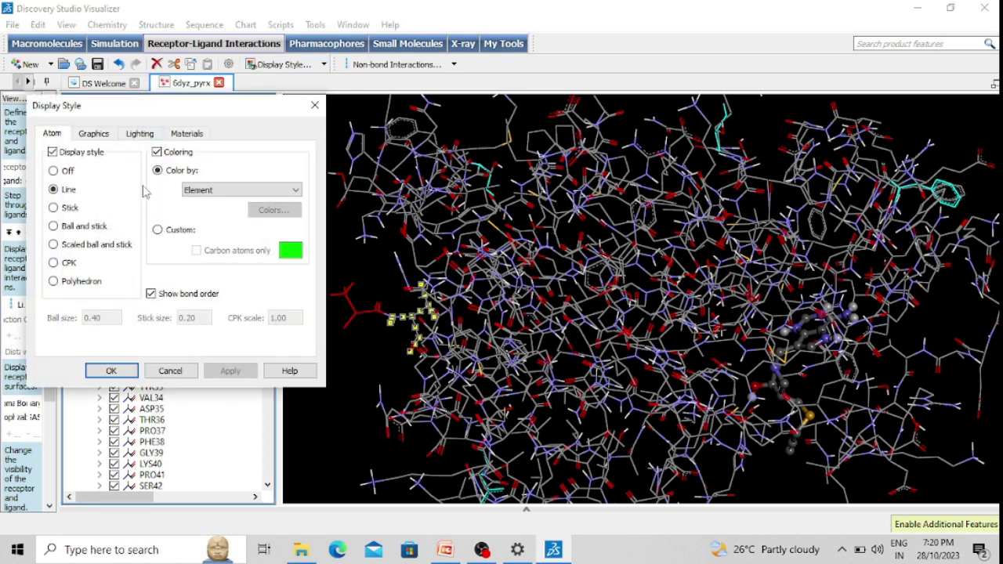
pyautogui.click(179, 230)
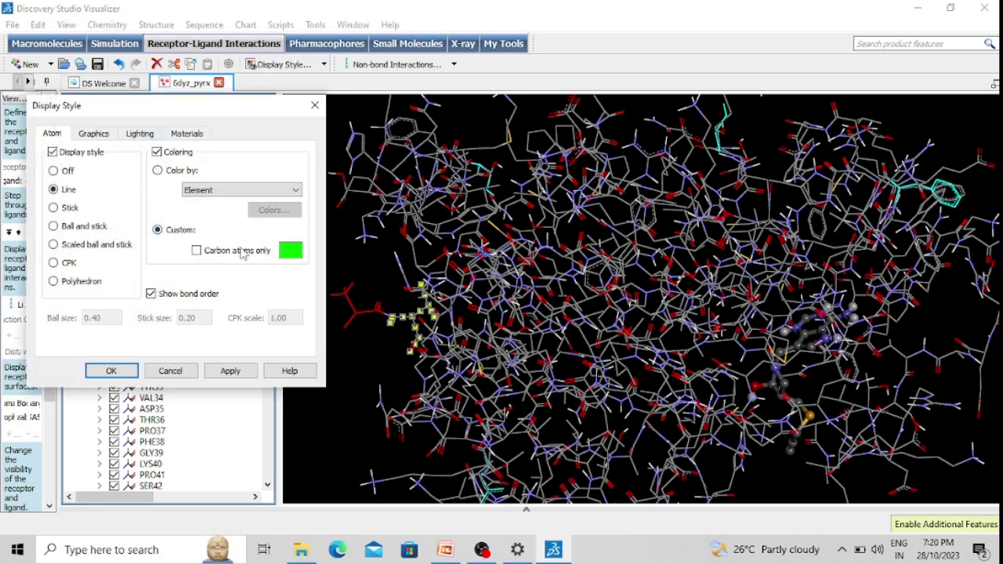
pyautogui.click(110, 371)
pyautogui.click(372, 366)
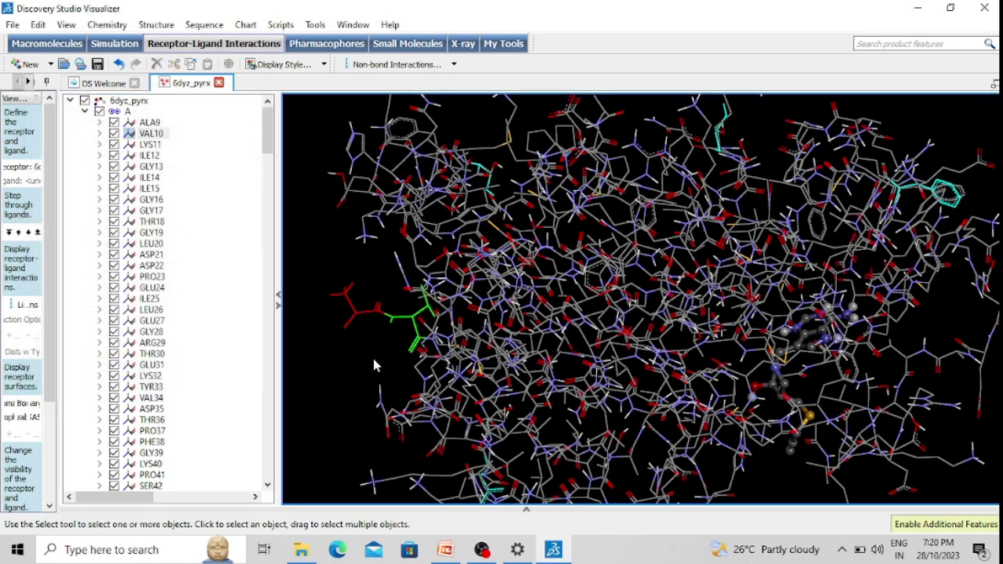
pyautogui.moveTo(373, 367); pyautogui.dragTo(376, 342, button='right')
pyautogui.moveTo(444, 164); pyautogui.dragTo(596, 400, button='right')
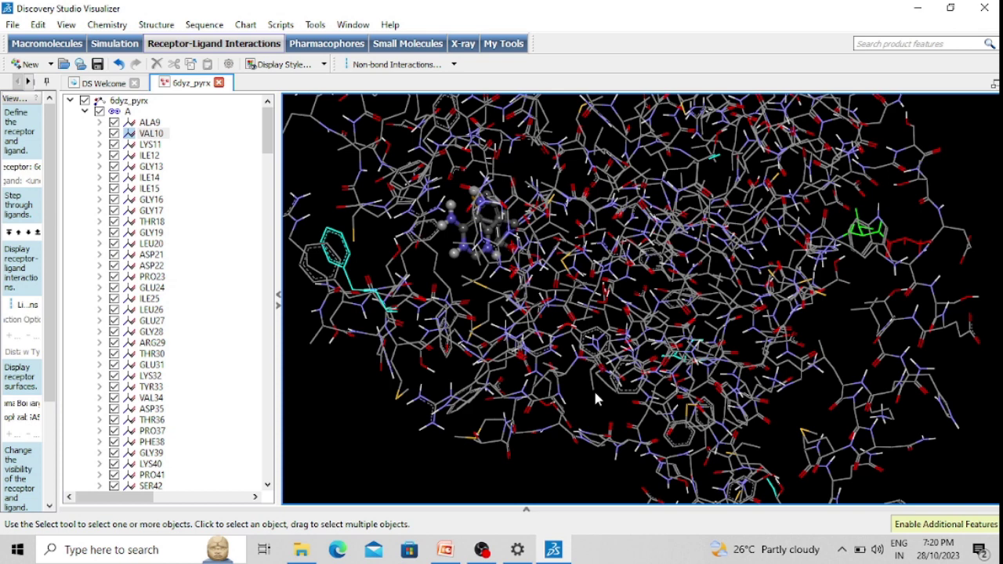
pyautogui.moveTo(528, 183); pyautogui.dragTo(522, 290, button='right')
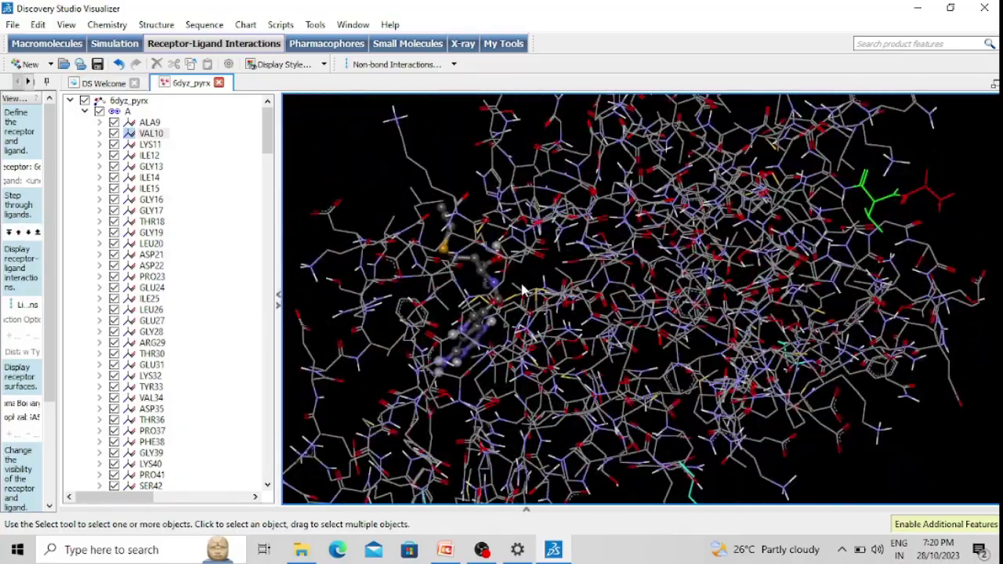
pyautogui.moveTo(459, 168); pyautogui.dragTo(544, 343, button='right')
pyautogui.scroll(-3, 545, 343)
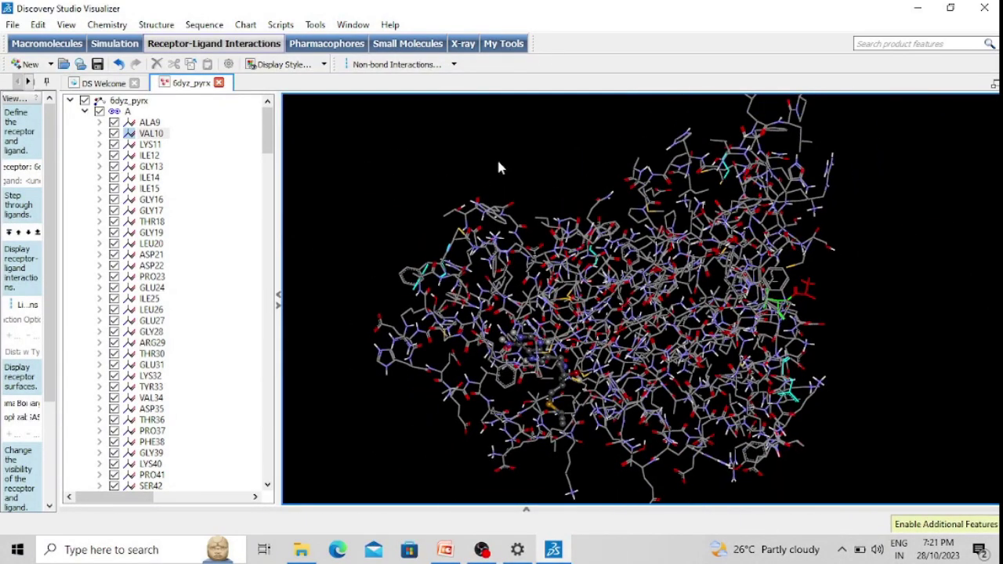
pyautogui.moveTo(497, 166); pyautogui.dragTo(635, 288, button='right')
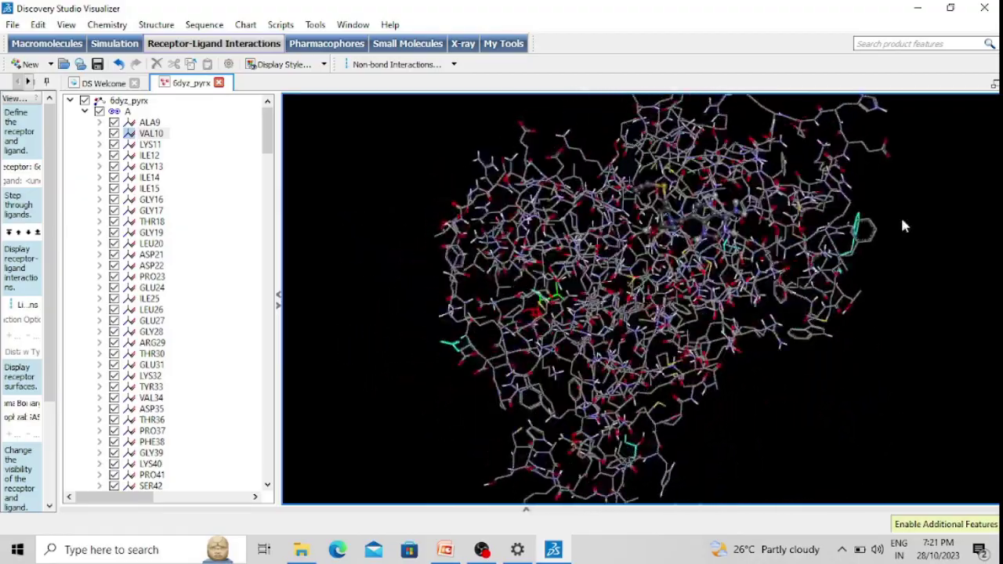
pyautogui.moveTo(900, 216); pyautogui.dragTo(507, 328, button='right')
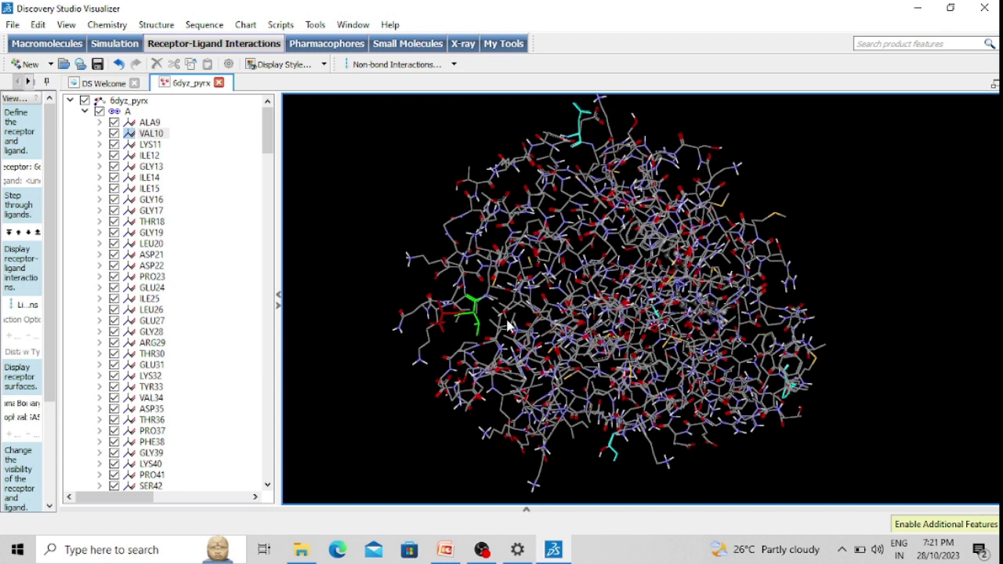
# Switch the protein to the ribbon preset style and rotate it to show the ligand
pyautogui.click(324, 68)
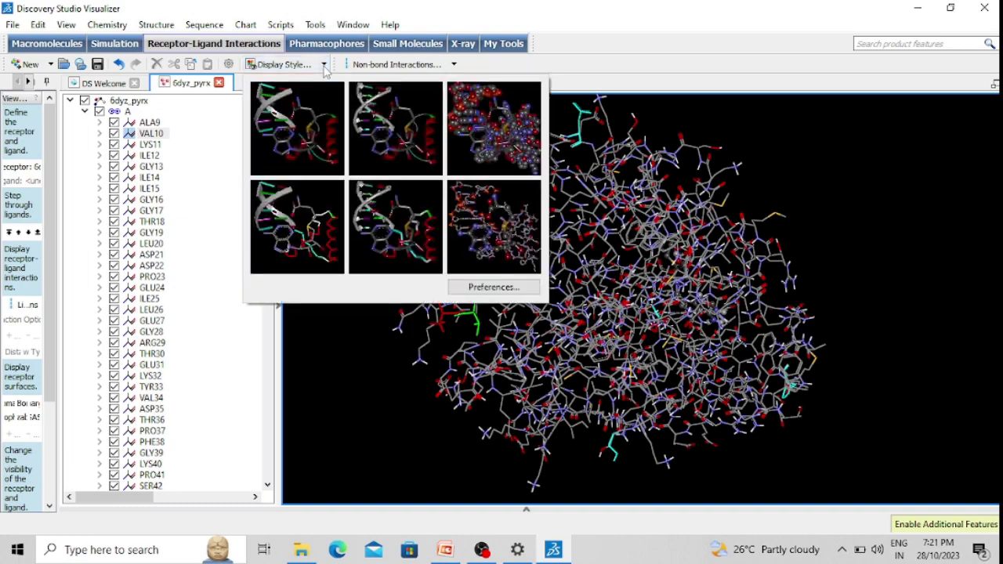
pyautogui.click(311, 134)
pyautogui.moveTo(456, 215); pyautogui.dragTo(450, 381)
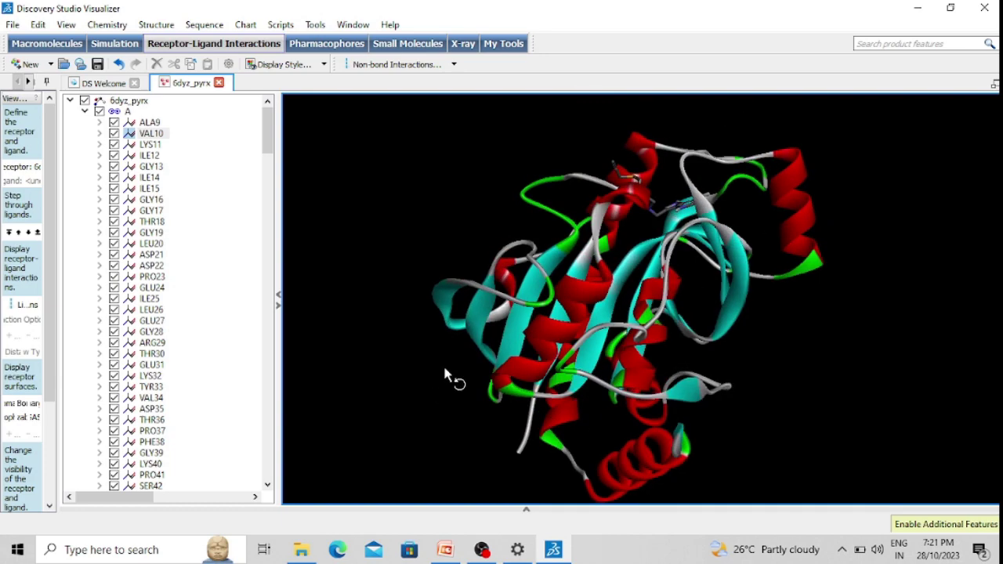
pyautogui.moveTo(703, 333); pyautogui.dragTo(616, 249)
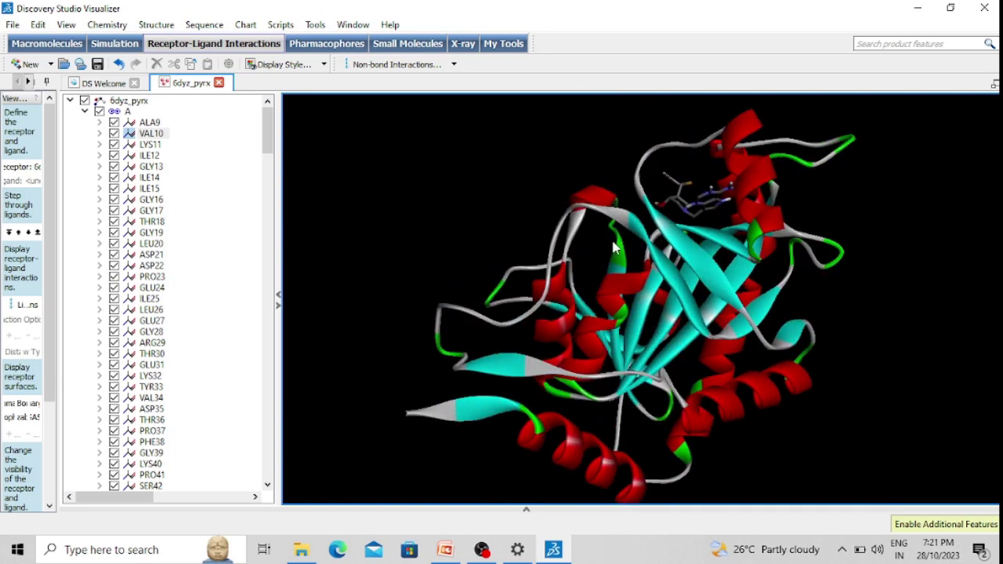
pyautogui.moveTo(674, 398); pyautogui.dragTo(701, 270)
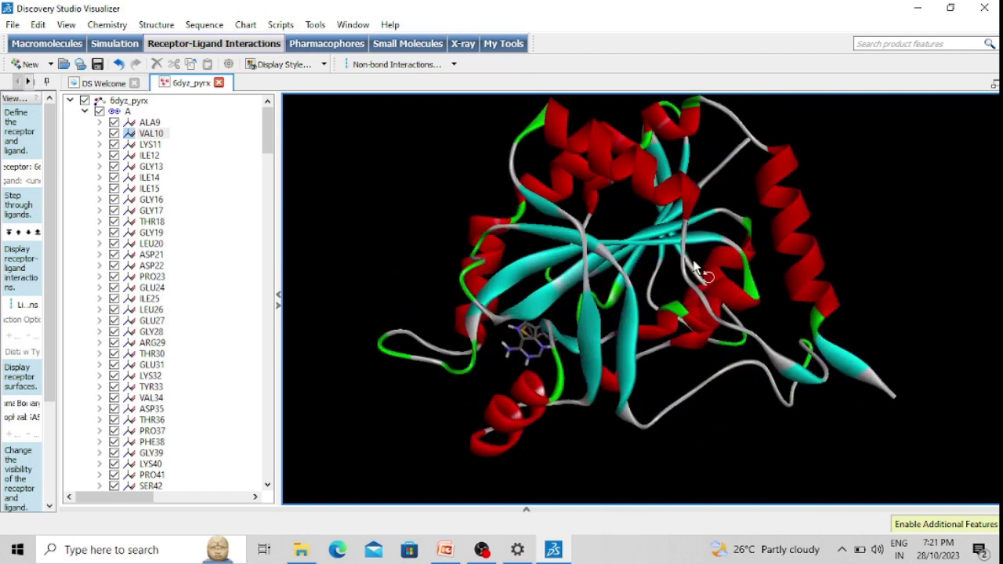
# Render the protein as space-filling CPK spheres and rotate the model
pyautogui.click(328, 66)
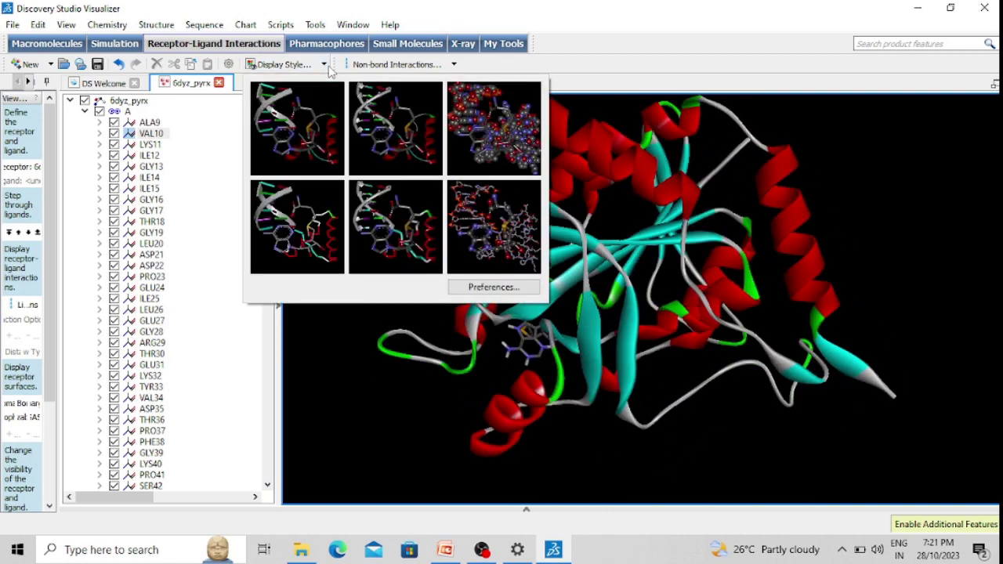
pyautogui.click(500, 132)
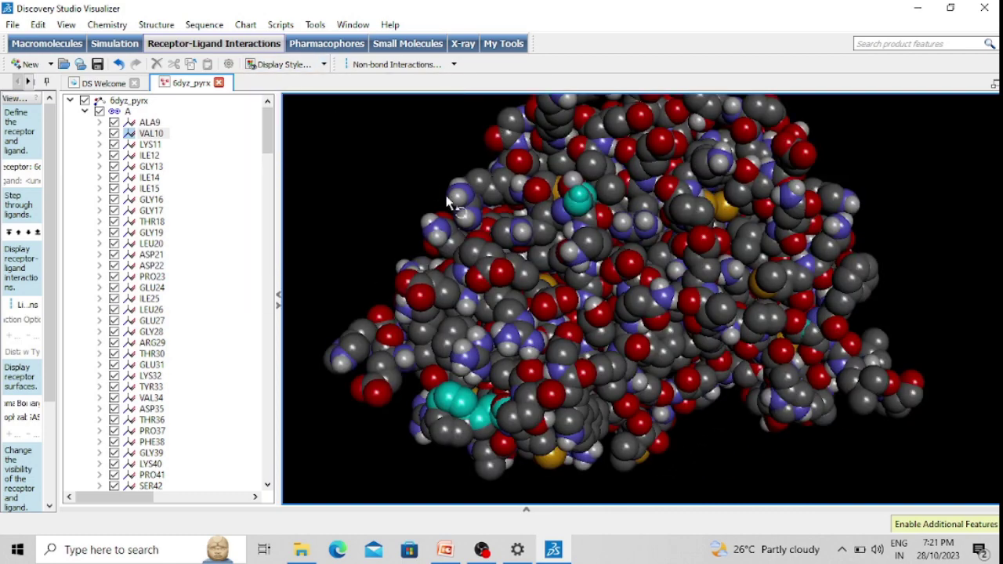
pyautogui.moveTo(449, 203); pyautogui.dragTo(471, 215)
pyautogui.moveTo(513, 286); pyautogui.dragTo(414, 439)
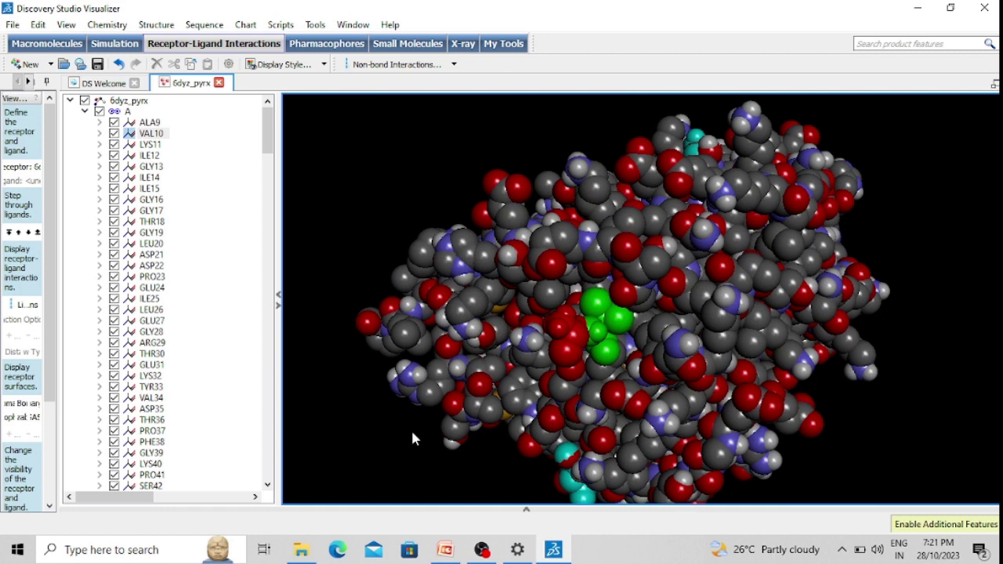
pyautogui.click(324, 65)
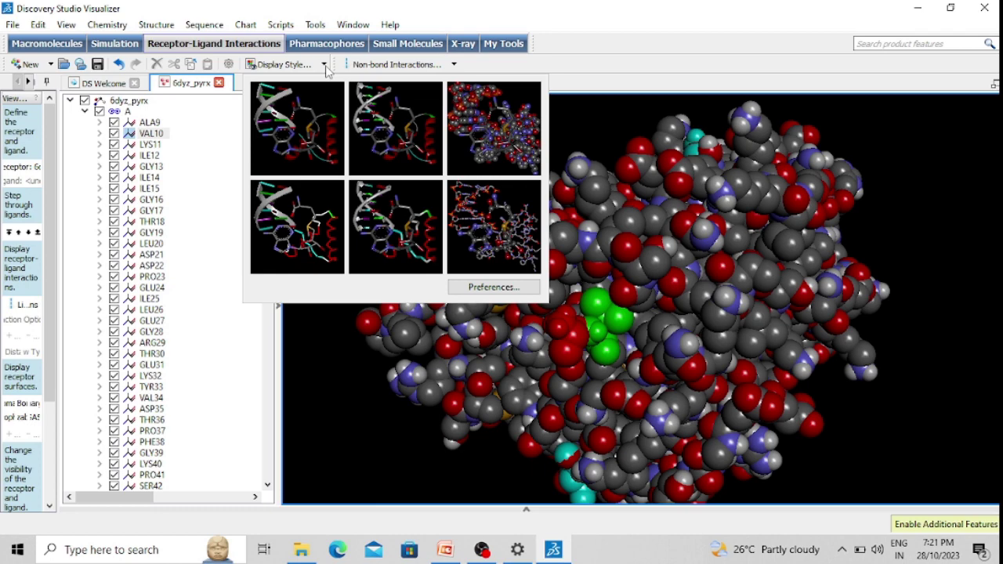
# Switch the protein to the wire trace style and rotate it to several angles
pyautogui.click(323, 215)
pyautogui.moveTo(475, 213); pyautogui.dragTo(353, 192)
pyautogui.click(326, 65)
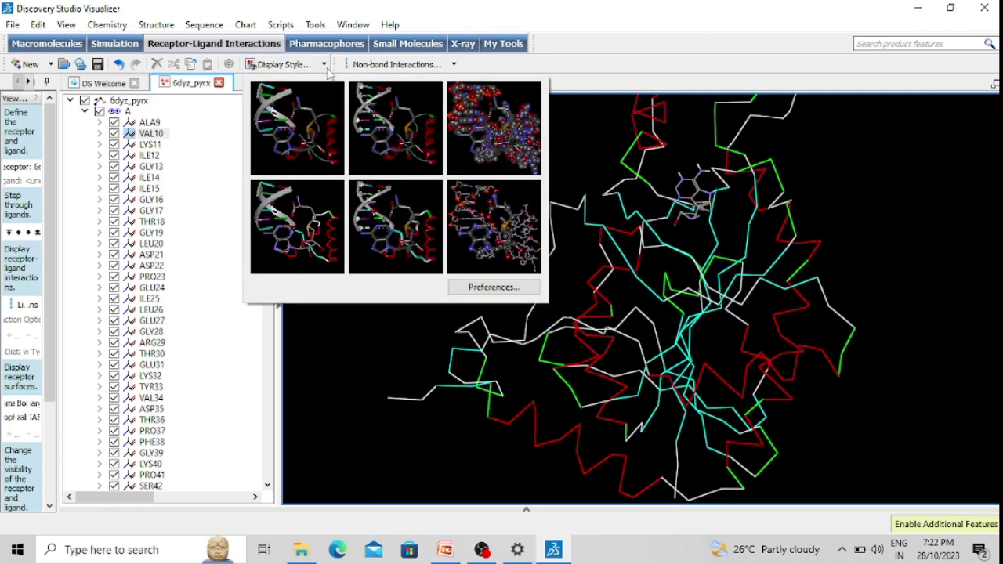
pyautogui.click(857, 206)
pyautogui.moveTo(627, 204); pyautogui.dragTo(361, 149, button='middle')
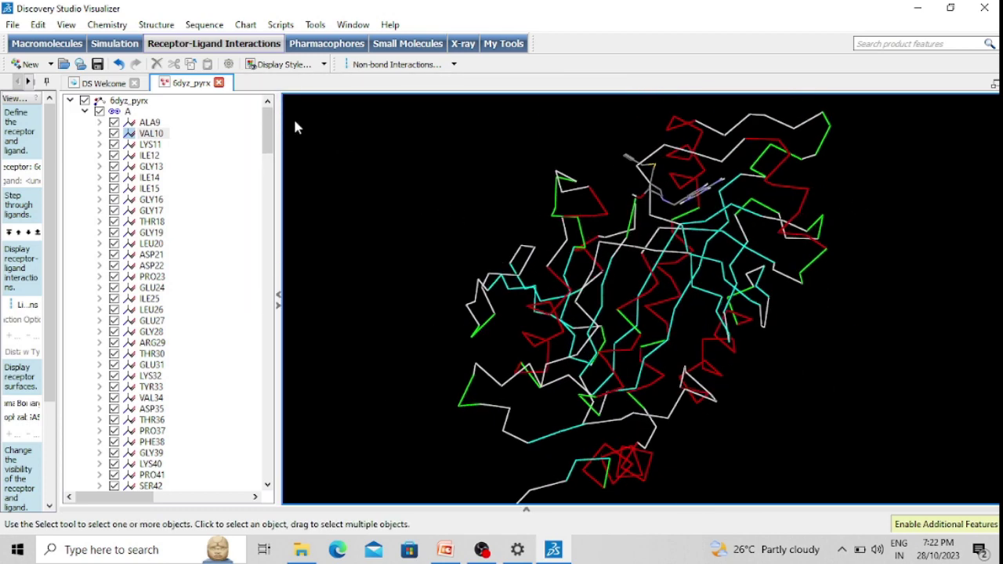
pyautogui.click(325, 67)
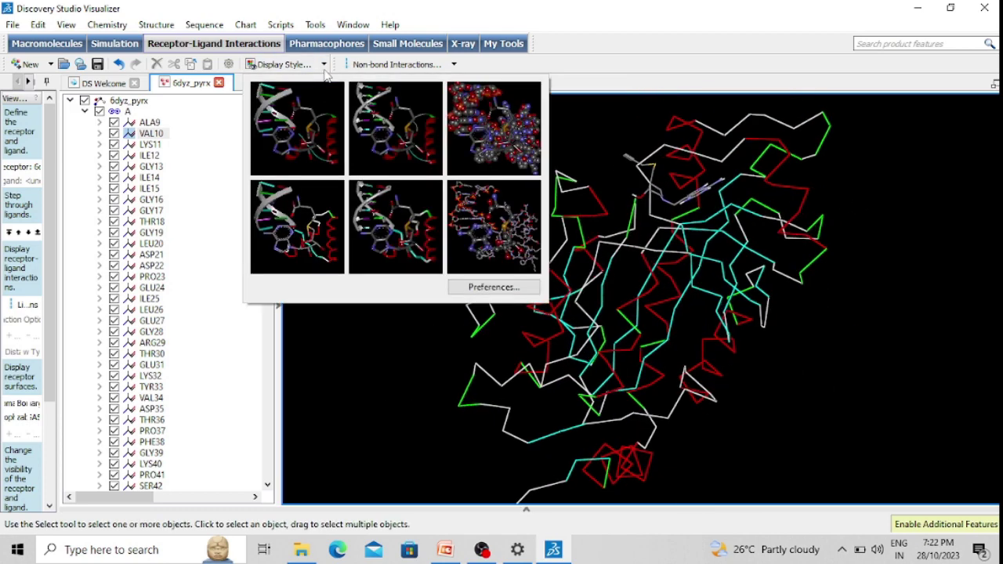
pyautogui.click(582, 146)
pyautogui.moveTo(584, 139); pyautogui.dragTo(413, 263, button='middle')
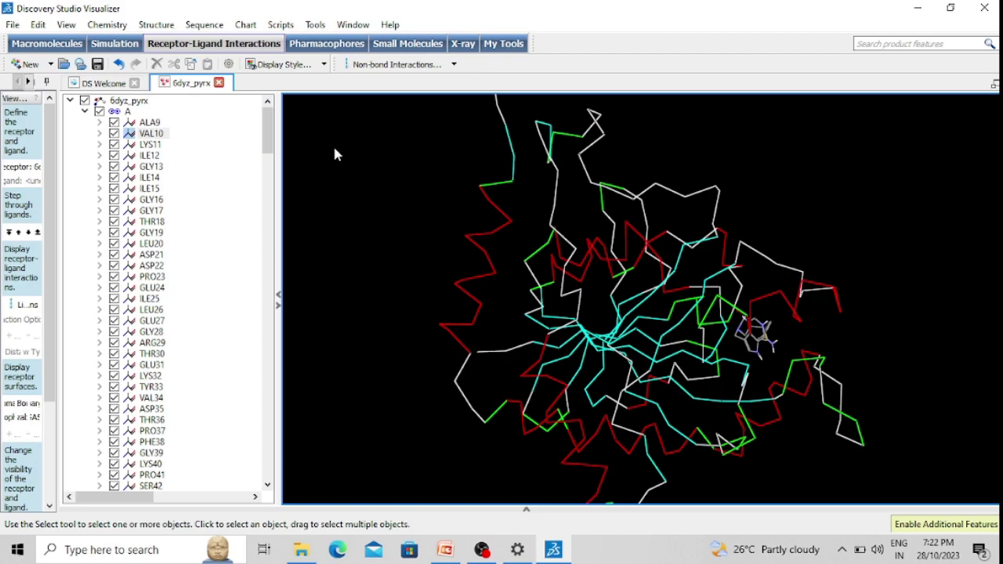
pyautogui.moveTo(351, 169); pyautogui.dragTo(373, 357, button='right')
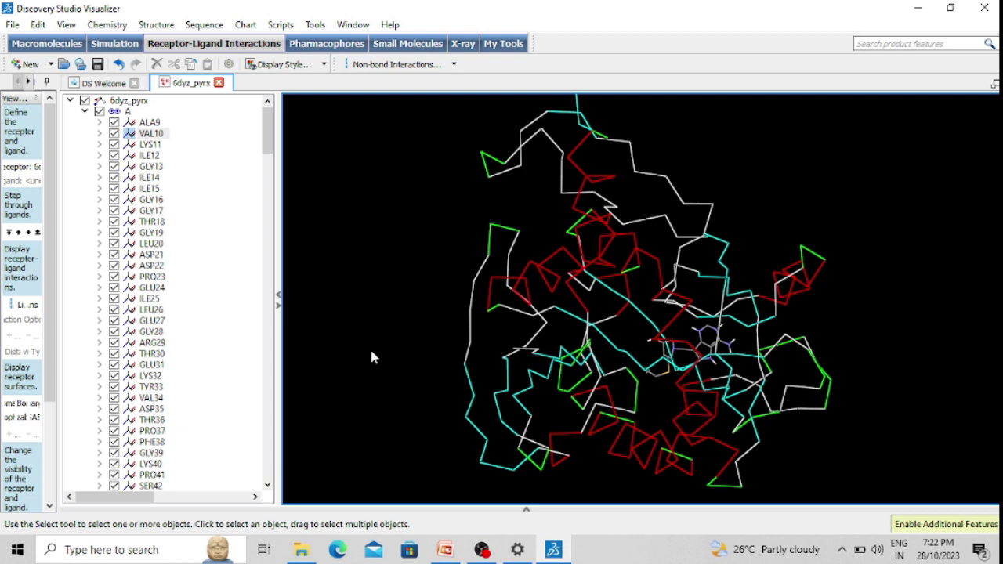
pyautogui.moveTo(417, 168); pyautogui.dragTo(403, 363, button='middle')
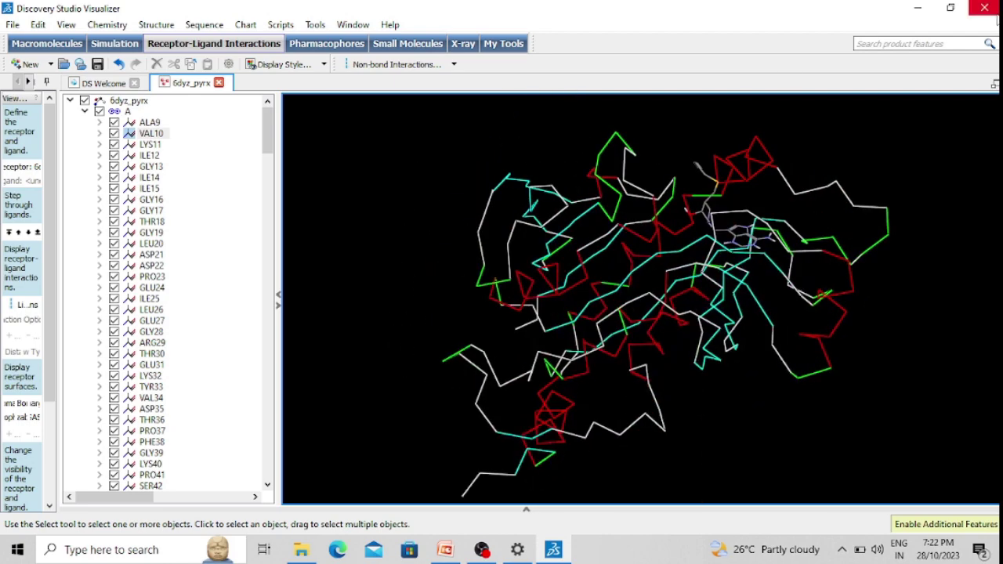
# Close Discovery Studio Visualizer without saving changes and bring OBS Studio forward
pyautogui.click(985, 7)
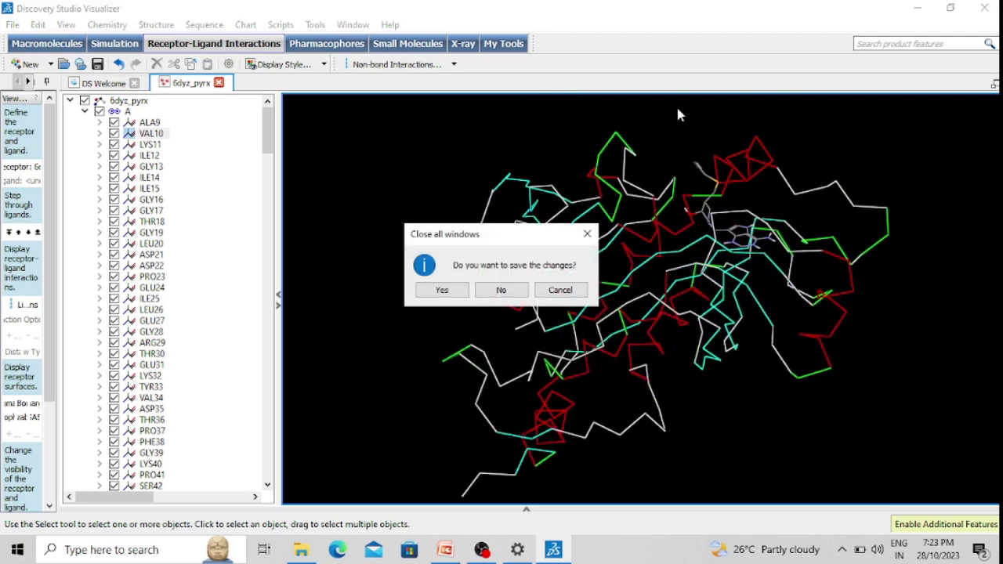
pyautogui.click(501, 290)
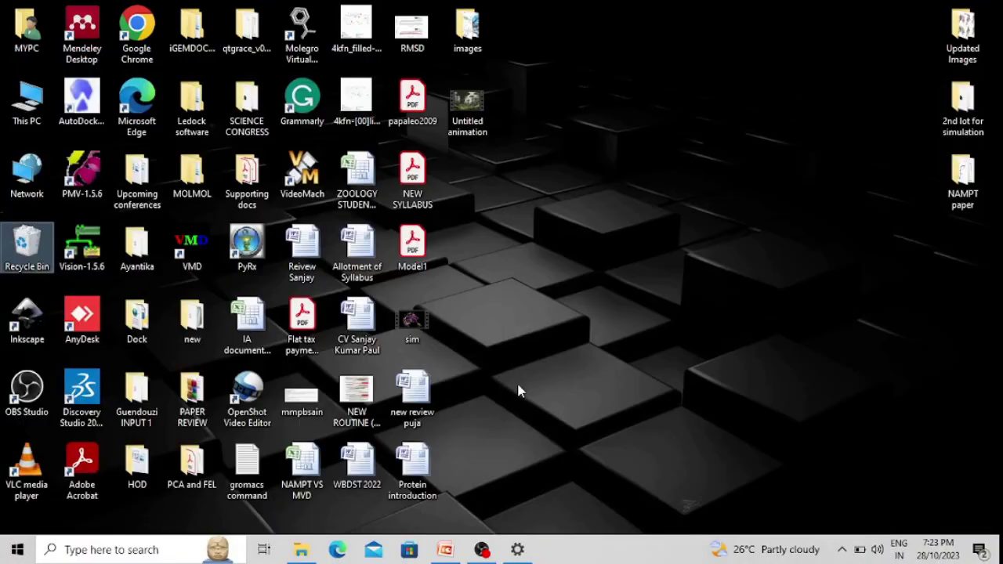
pyautogui.click(482, 549)
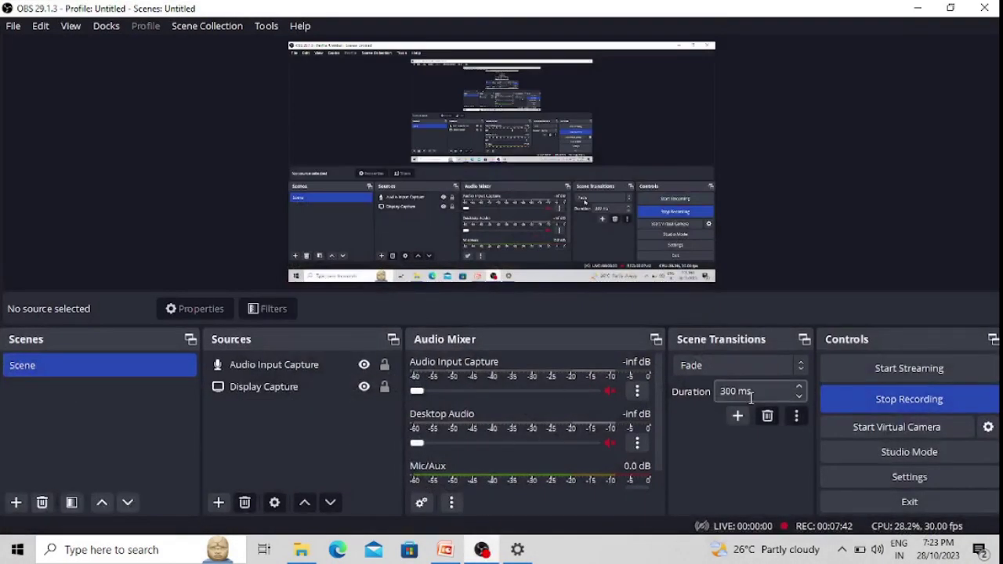